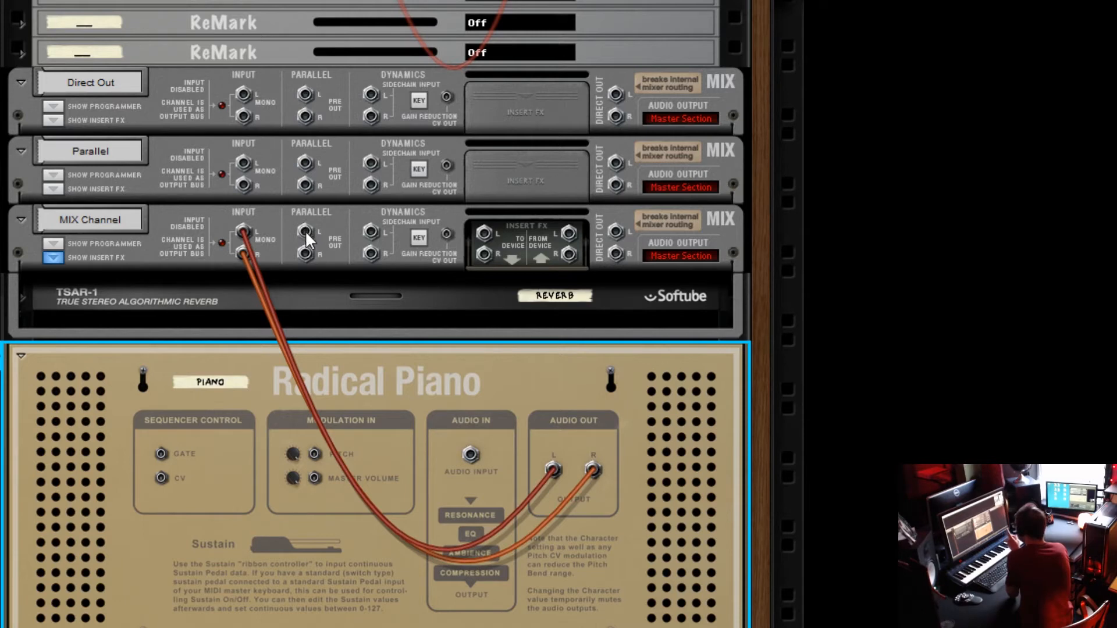
Connect the MIX Channel's stereo parallel output to the Parallel channel's input on the rack's rear
{"action": "left_click_drag", "start_coordinate": [305, 230], "coordinate": [246, 157]}
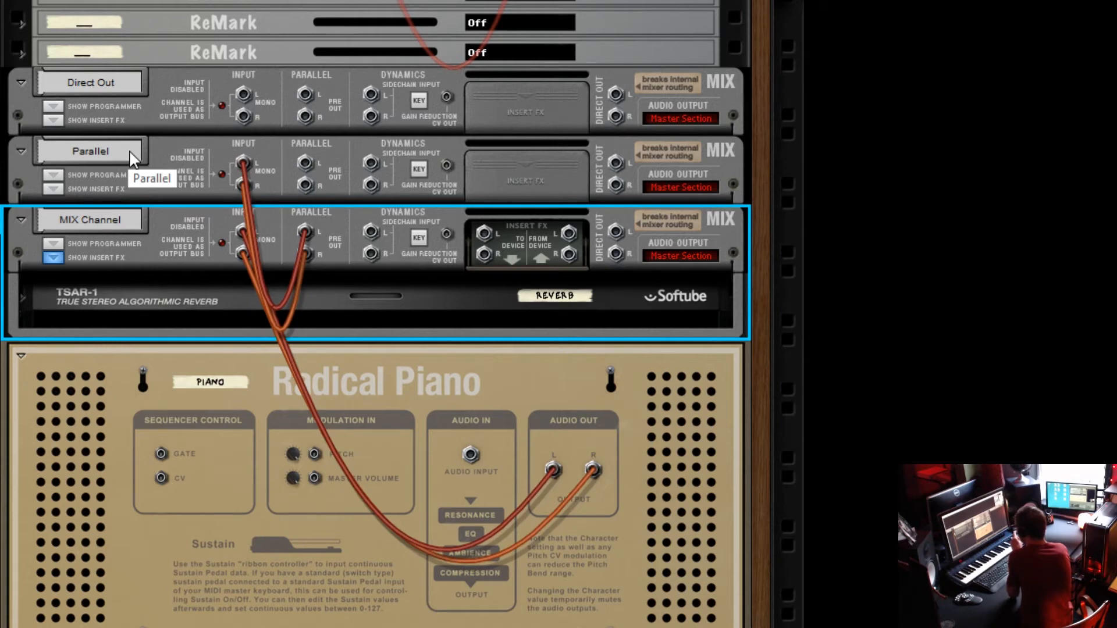
In the mixer, lower the MIX Channel and Parallel faders in turn to silence, resetting each to 0 dB to compare the signals
{"action": "key", "text": "F5"}
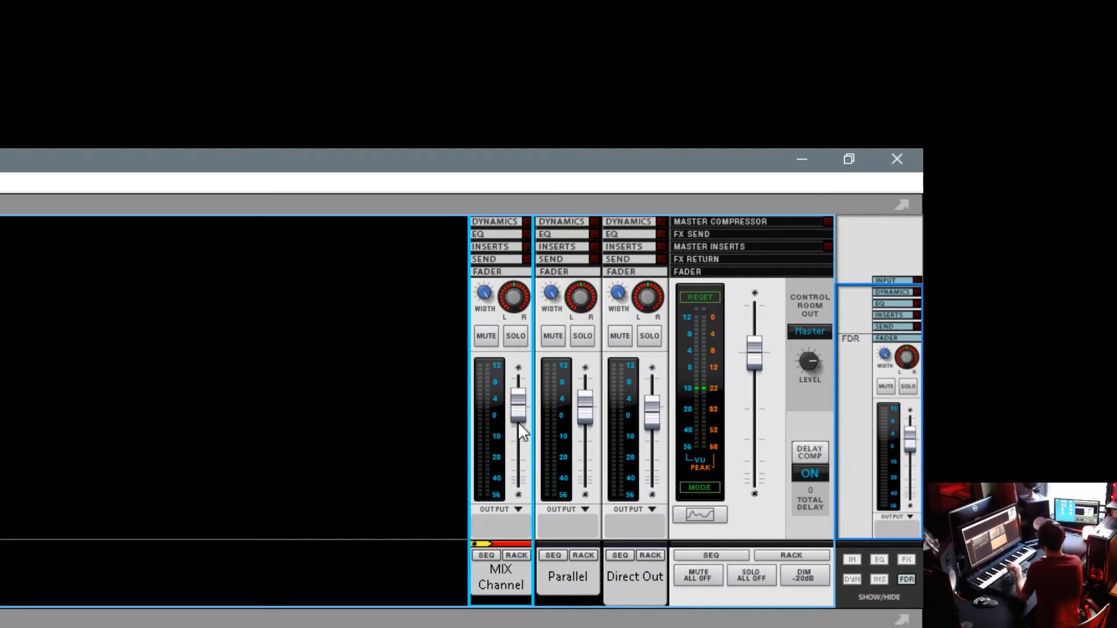
{"action": "left_click_drag", "start_coordinate": [516, 416], "coordinate": [537, 532]}
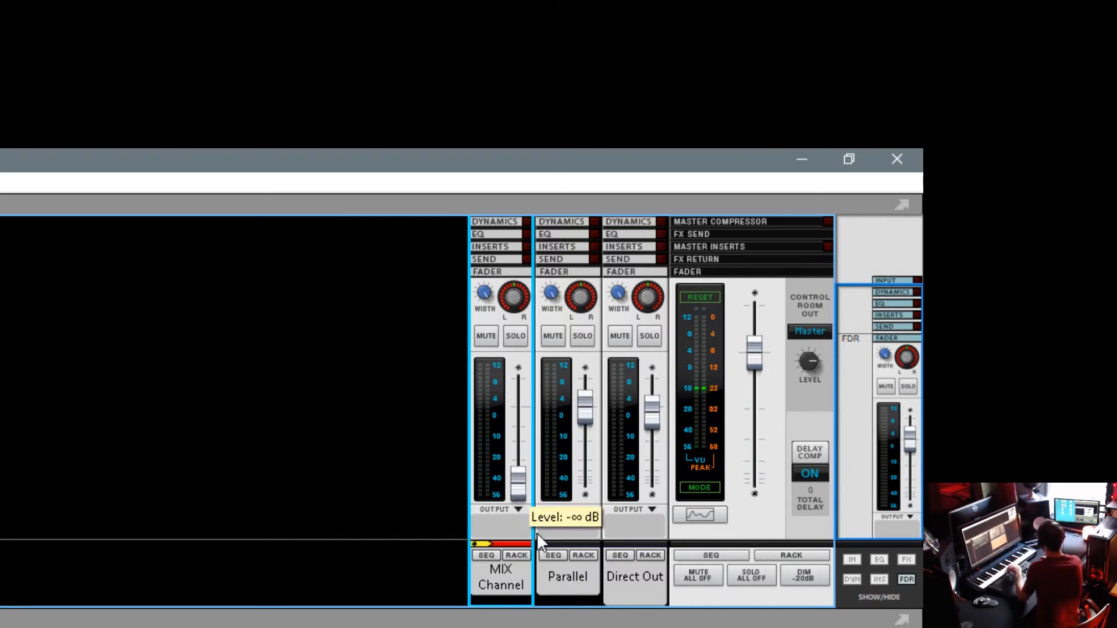
{"action": "left_click", "coordinate": [515, 476], "text": "ctrl"}
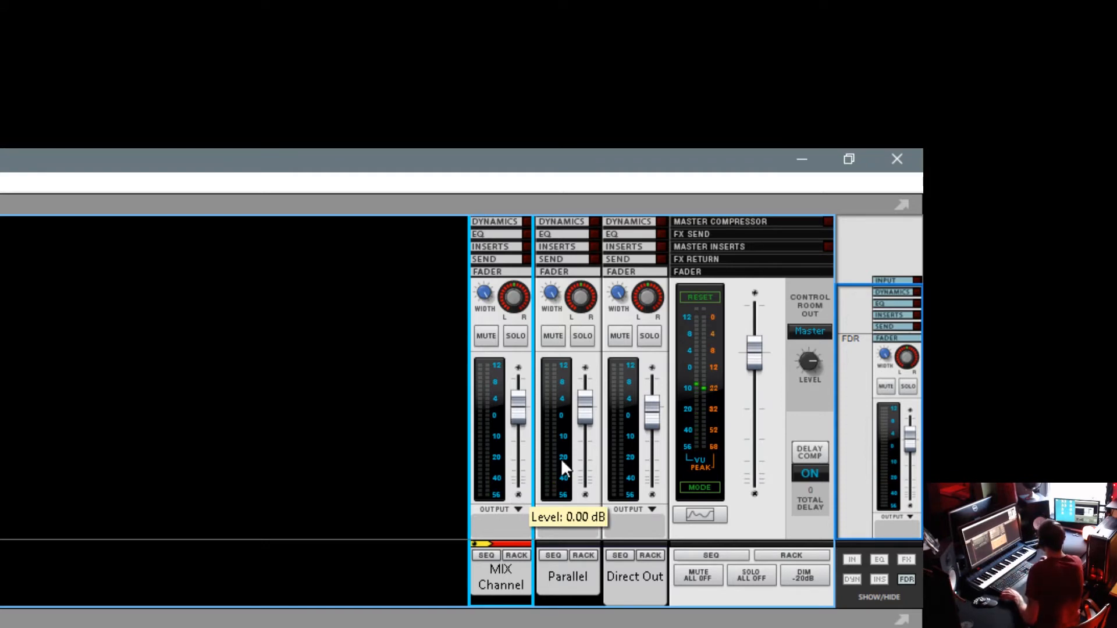
{"action": "left_click_drag", "start_coordinate": [585, 418], "coordinate": [585, 494]}
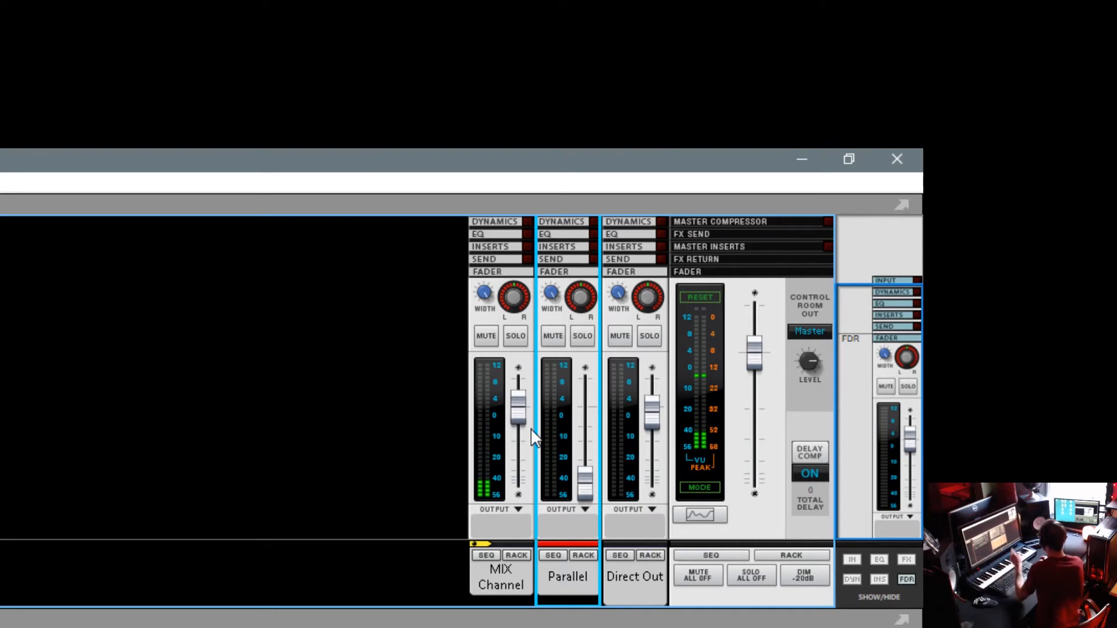
{"action": "left_click", "coordinate": [584, 480], "text": "ctrl"}
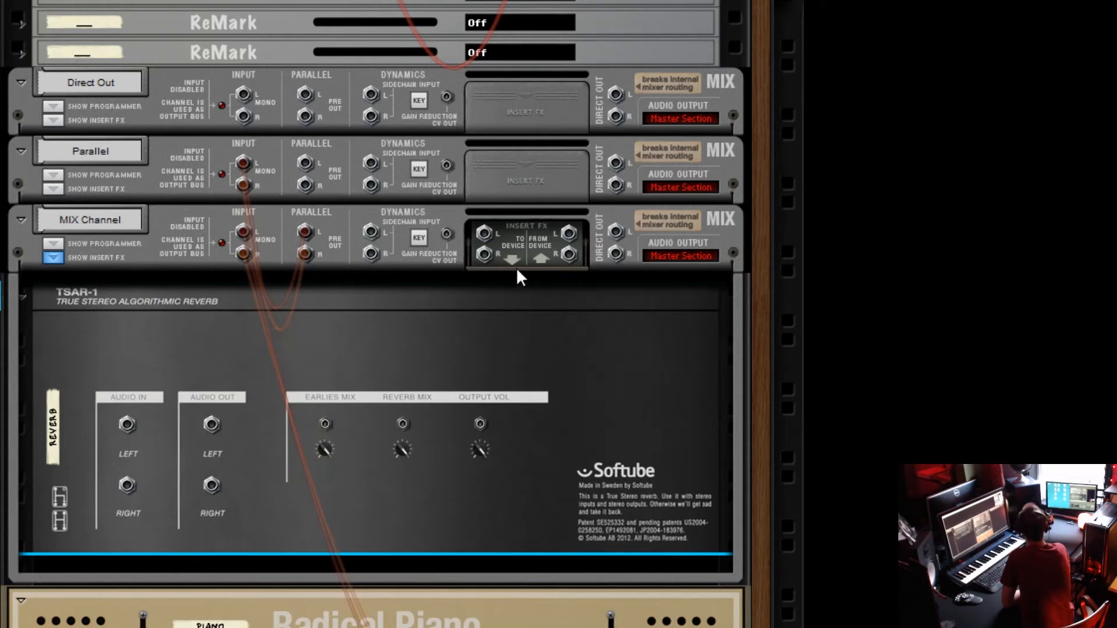
Wire the MIX Channel's insert FX send to the TSAR-1 reverb inputs and its outputs back to the insert return, and fold the reverb
{"action": "left_click_drag", "start_coordinate": [483, 233], "coordinate": [124, 422]}
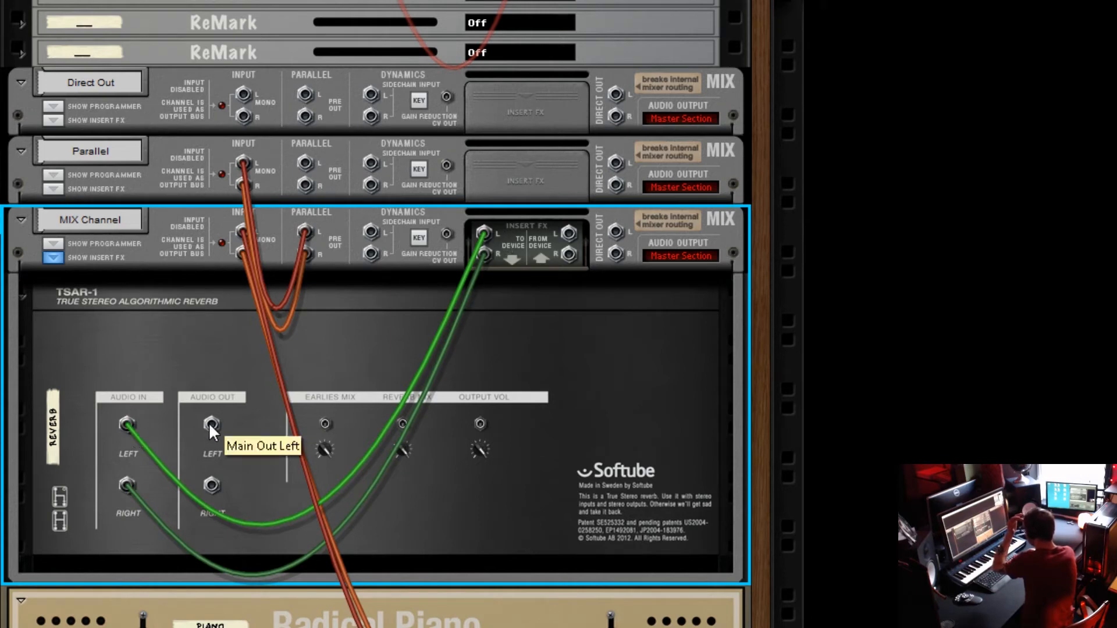
{"action": "left_click_drag", "start_coordinate": [208, 422], "coordinate": [568, 236]}
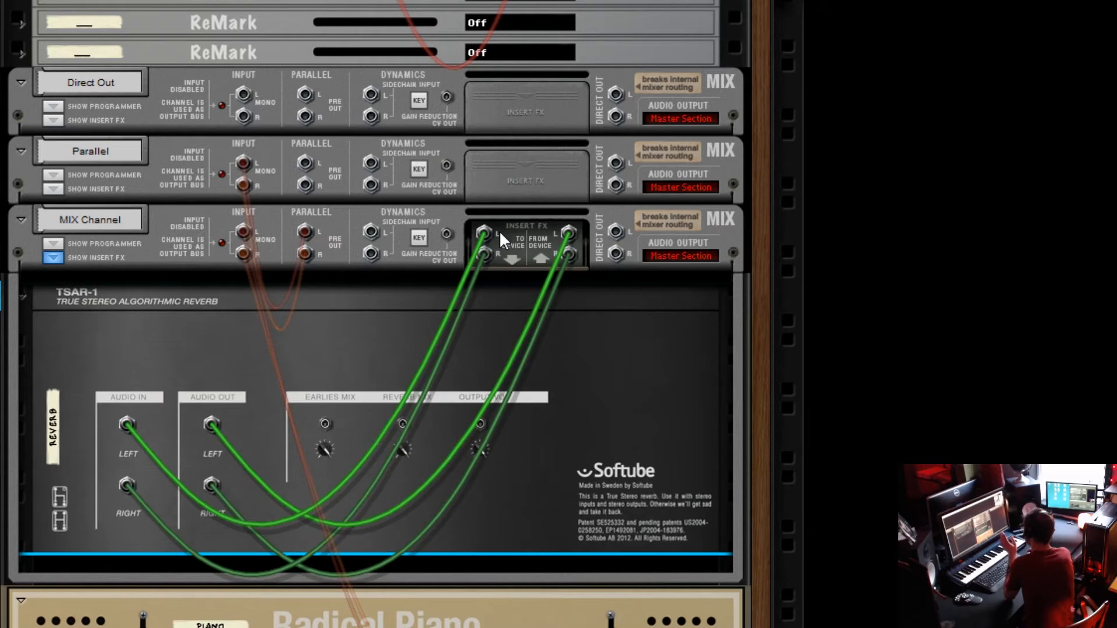
{"action": "left_click", "coordinate": [25, 296]}
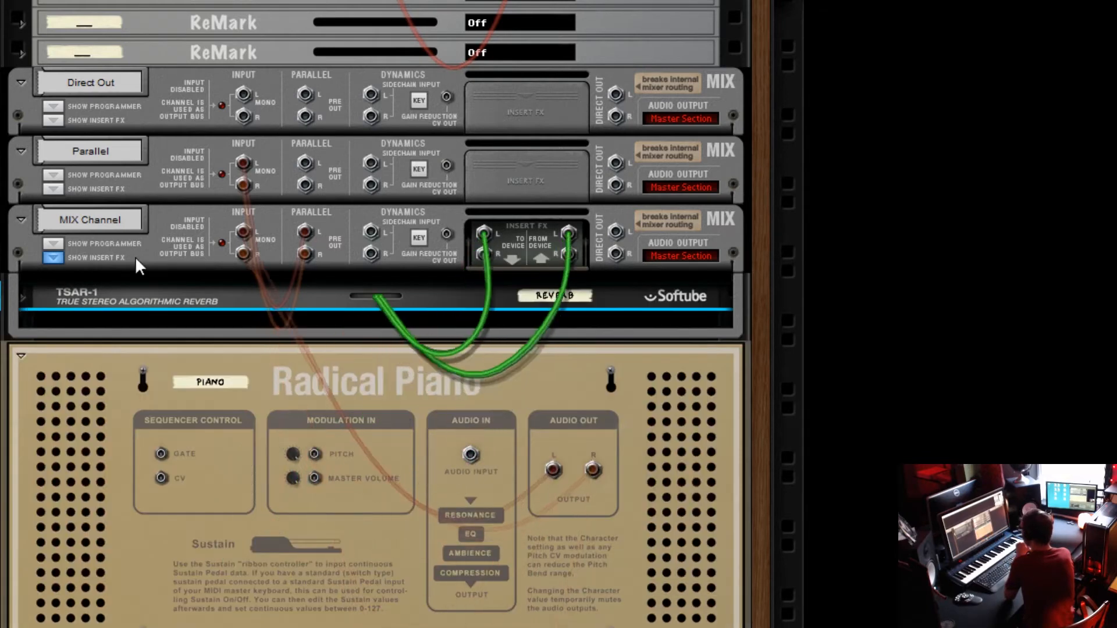
{"action": "left_click", "coordinate": [329, 246]}
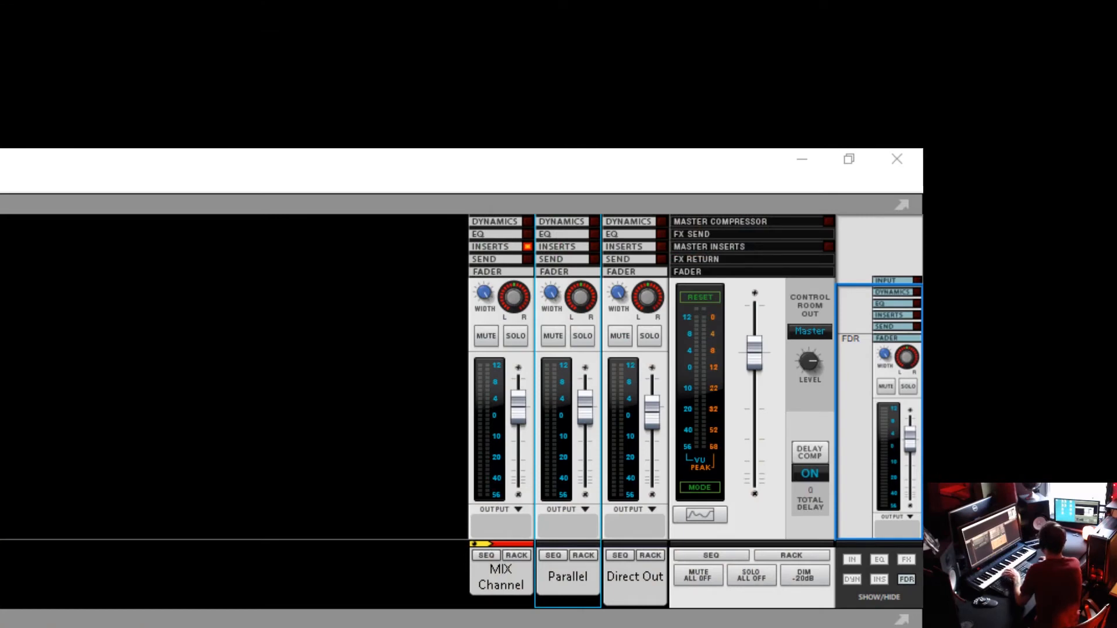
Lower and raise the MIX Channel and Parallel faders alternately to compare the reverb insert signal with the parallel signal
{"action": "left_click_drag", "start_coordinate": [521, 409], "coordinate": [518, 484]}
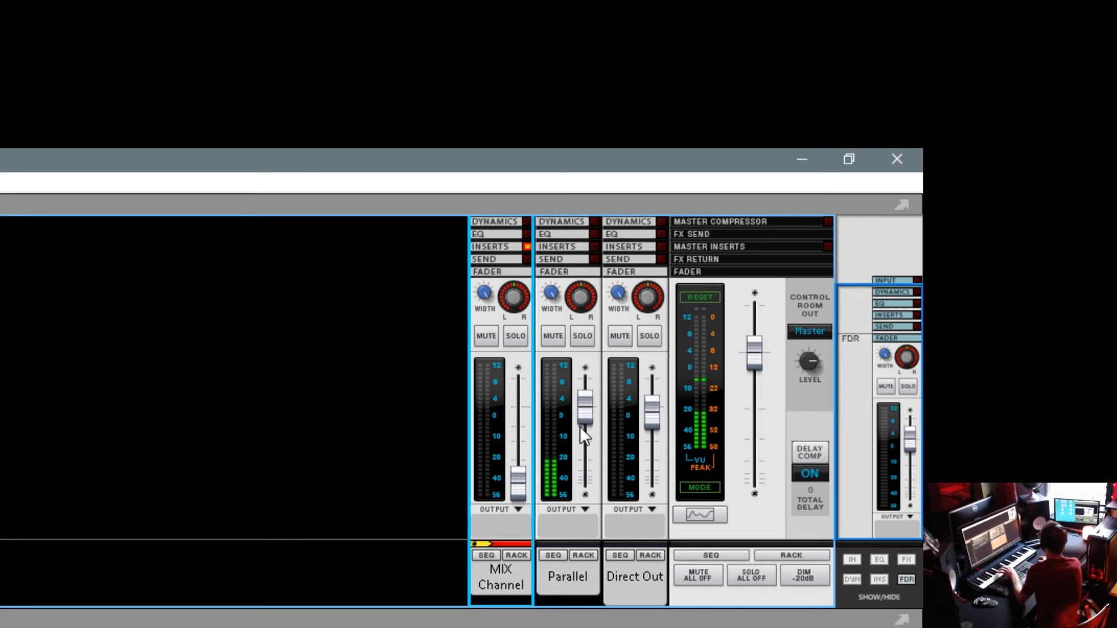
{"action": "mouse_move", "coordinate": [586, 423]}
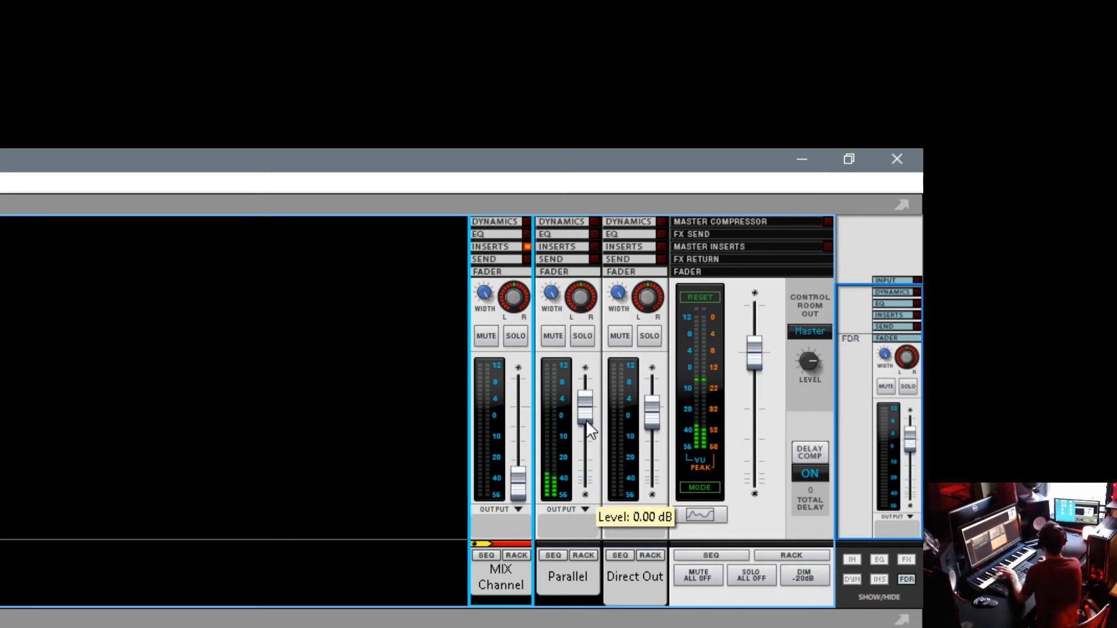
{"action": "left_click_drag", "start_coordinate": [587, 422], "coordinate": [591, 418]}
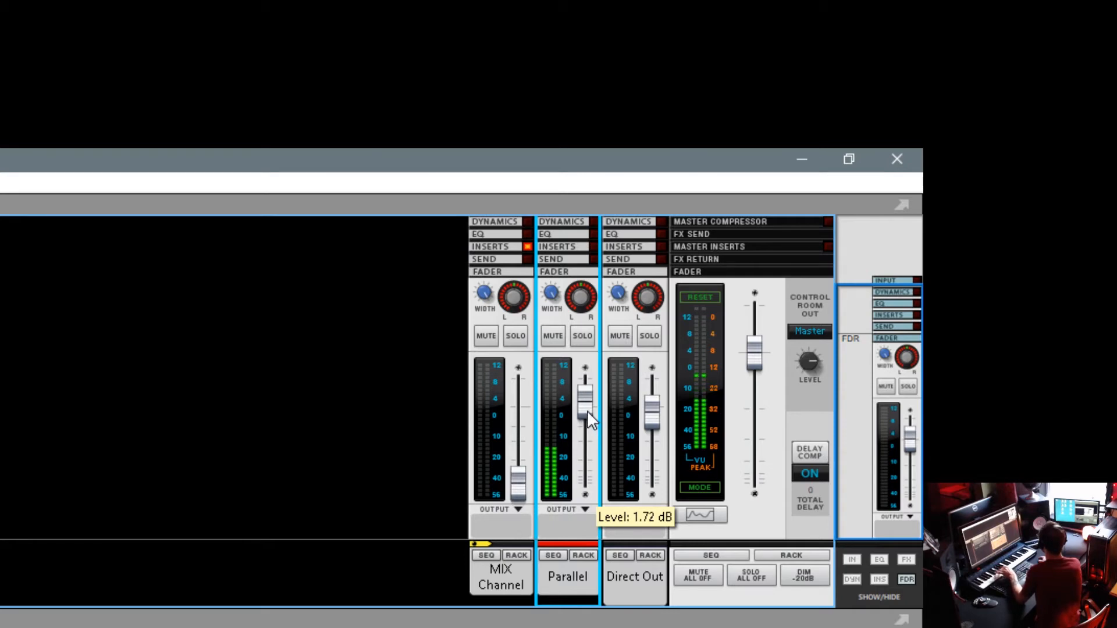
{"action": "left_click_drag", "start_coordinate": [522, 483], "coordinate": [518, 419]}
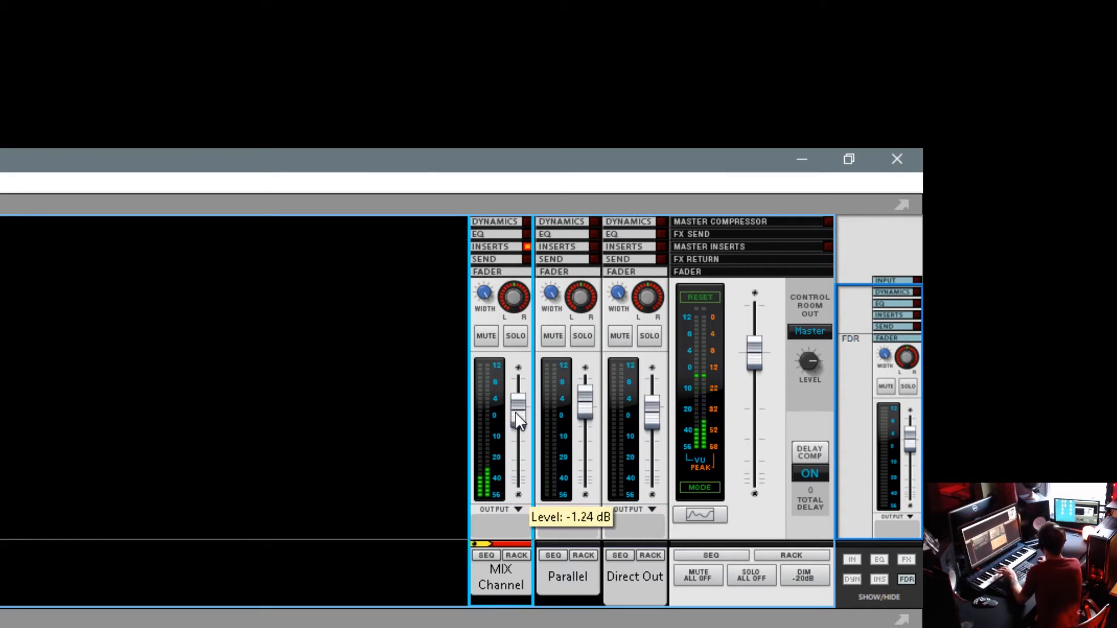
{"action": "left_click_drag", "start_coordinate": [586, 405], "coordinate": [592, 554]}
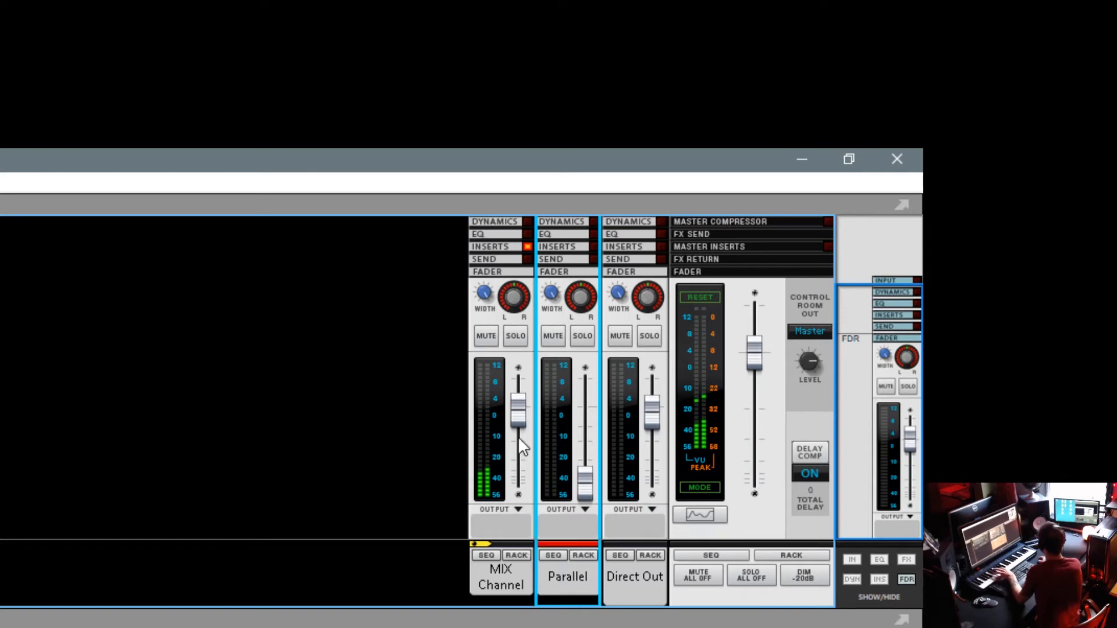
{"action": "left_click_drag", "start_coordinate": [584, 491], "coordinate": [584, 413]}
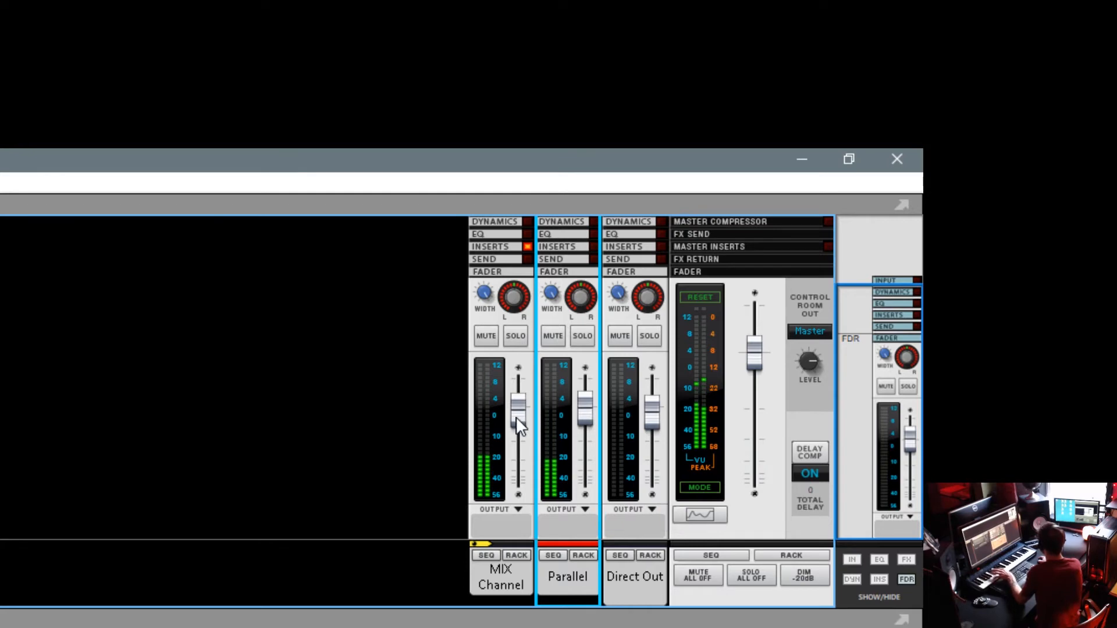
{"action": "left_click_drag", "start_coordinate": [519, 425], "coordinate": [556, 591]}
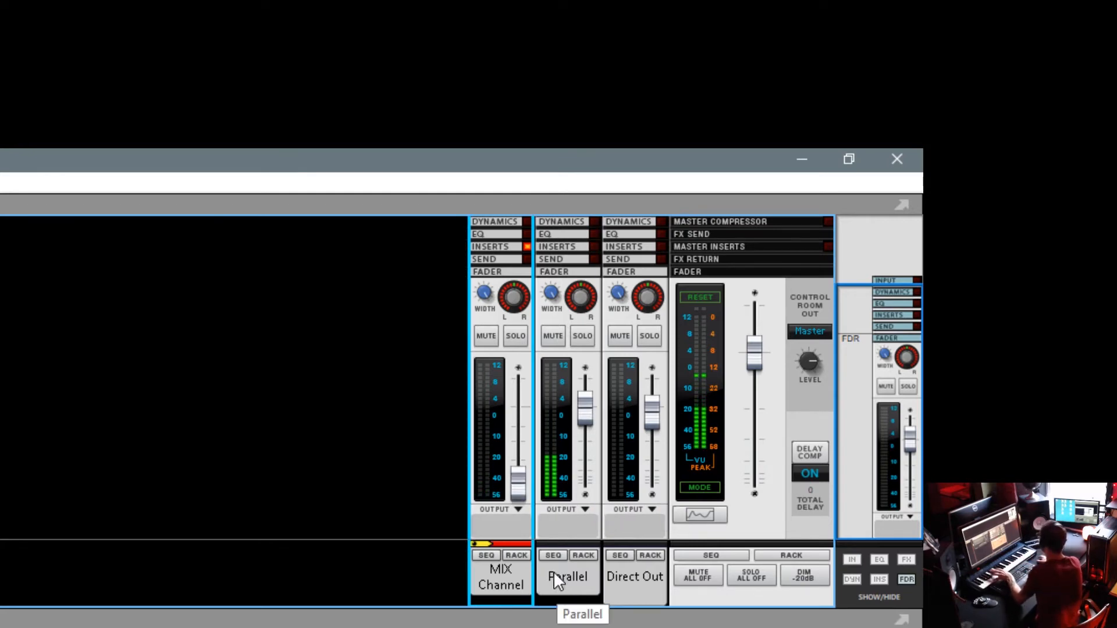
{"action": "left_click", "coordinate": [588, 411]}
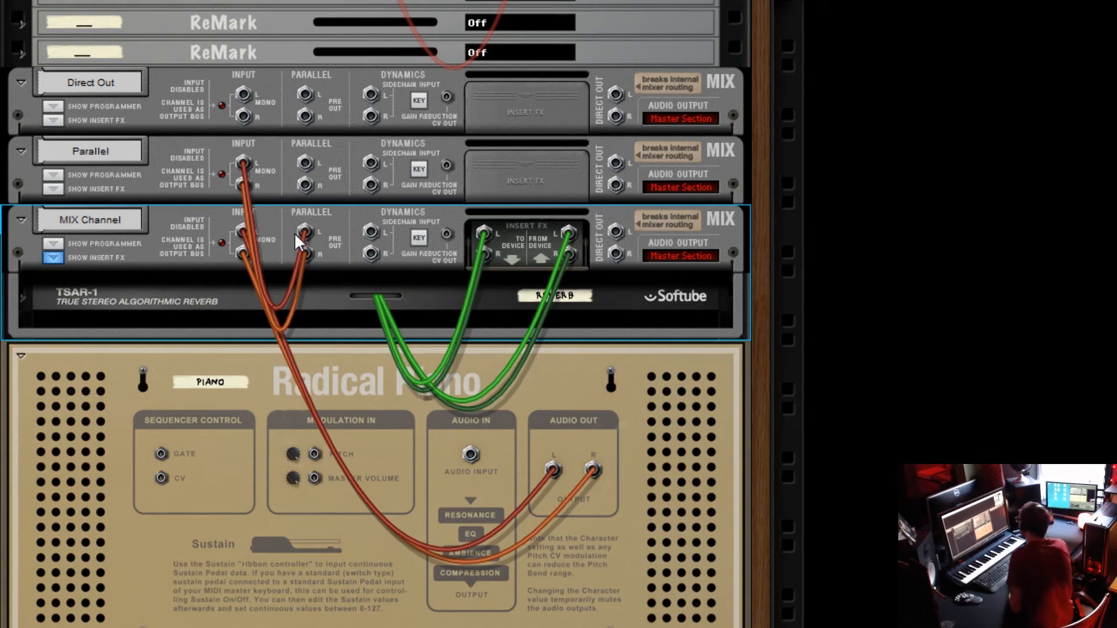
Select the MIX Channel and Parallel devices in turn to examine their cable routing
{"action": "left_click", "coordinate": [336, 225]}
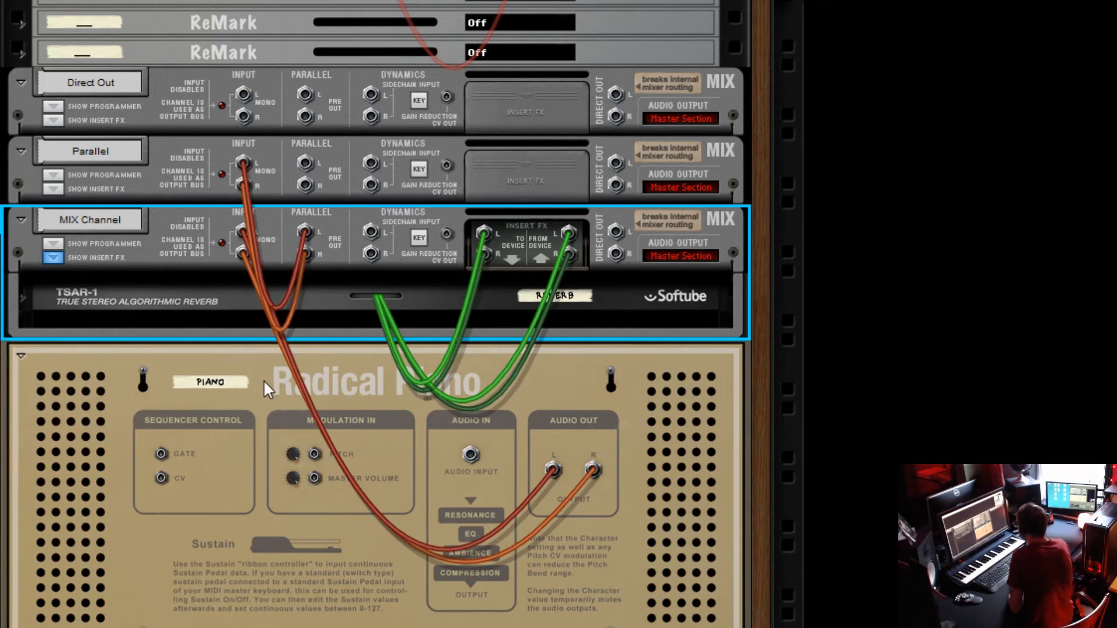
{"action": "left_click", "coordinate": [188, 173]}
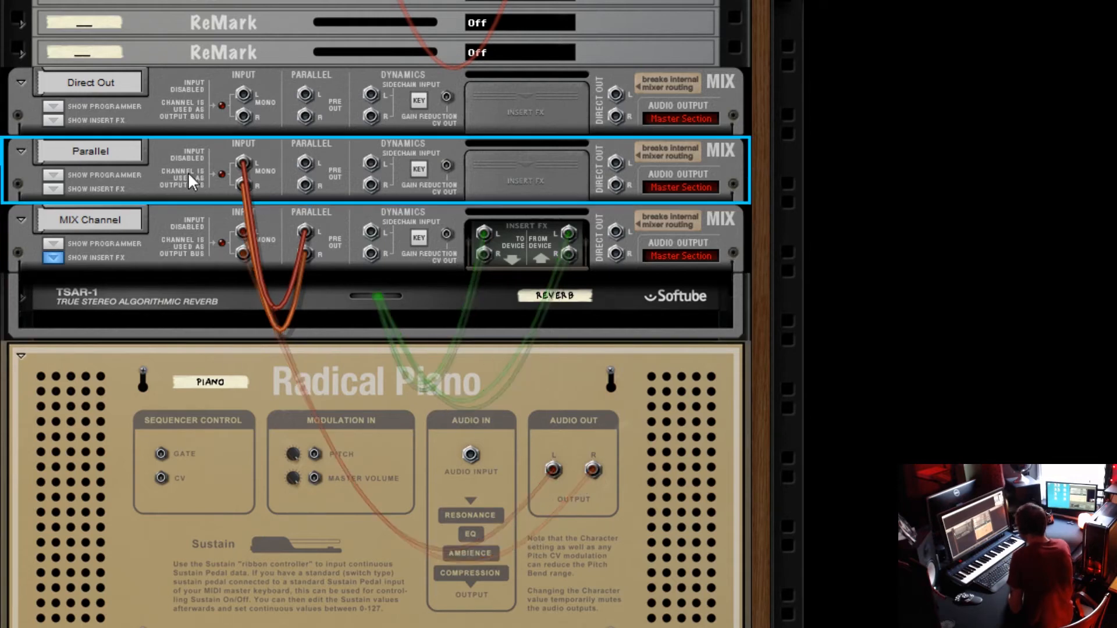
{"action": "left_click", "coordinate": [207, 230]}
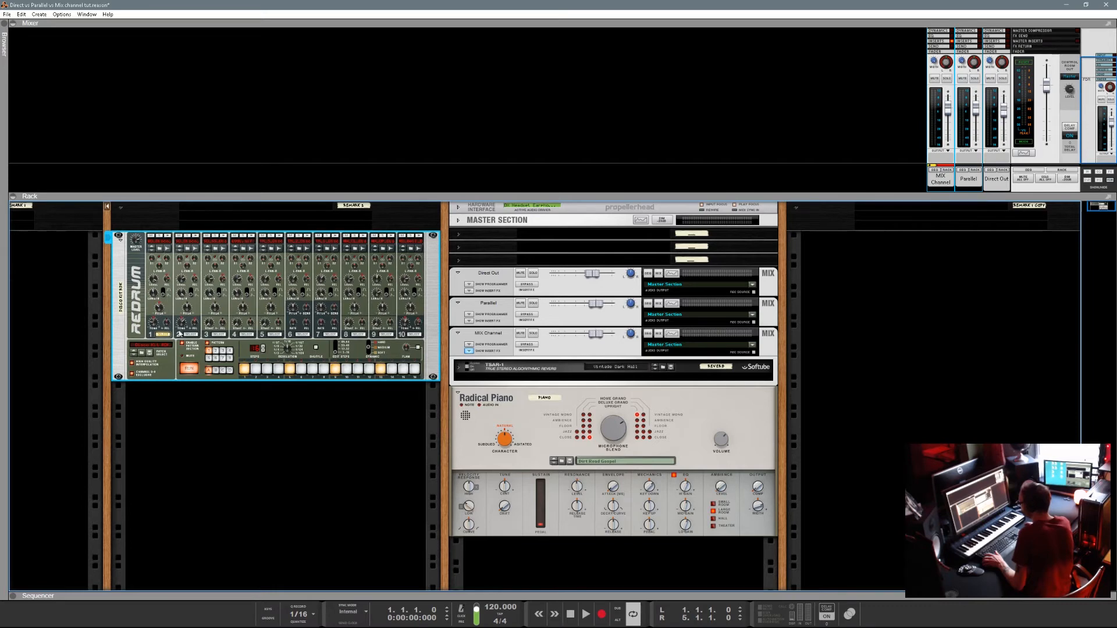
{"action": "key", "text": "Tab"}
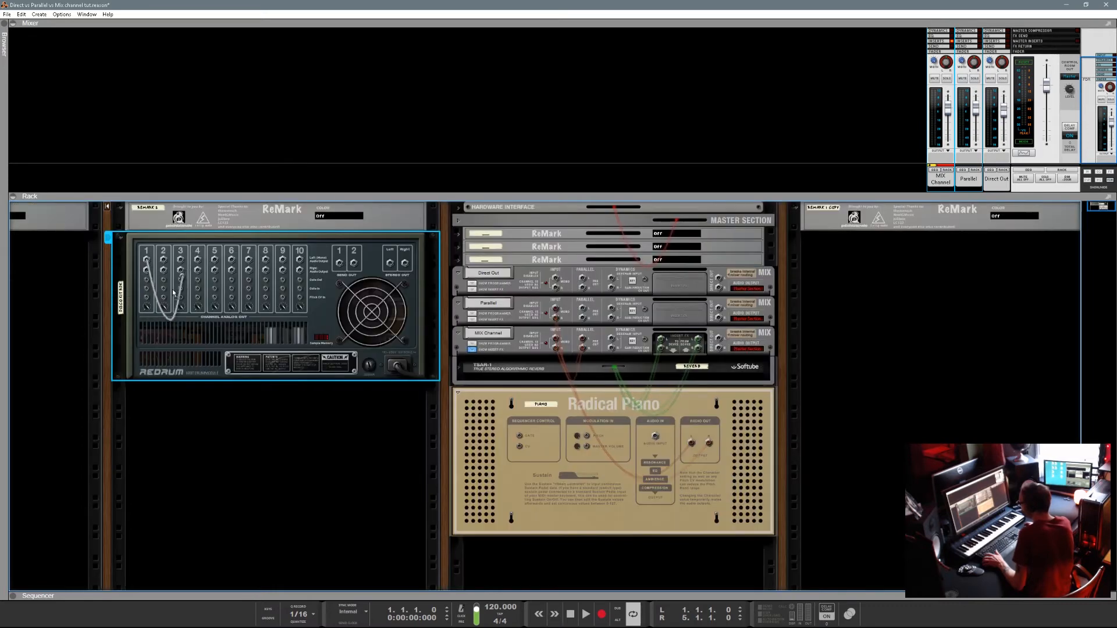
{"action": "left_click_drag", "start_coordinate": [181, 270], "coordinate": [610, 339]}
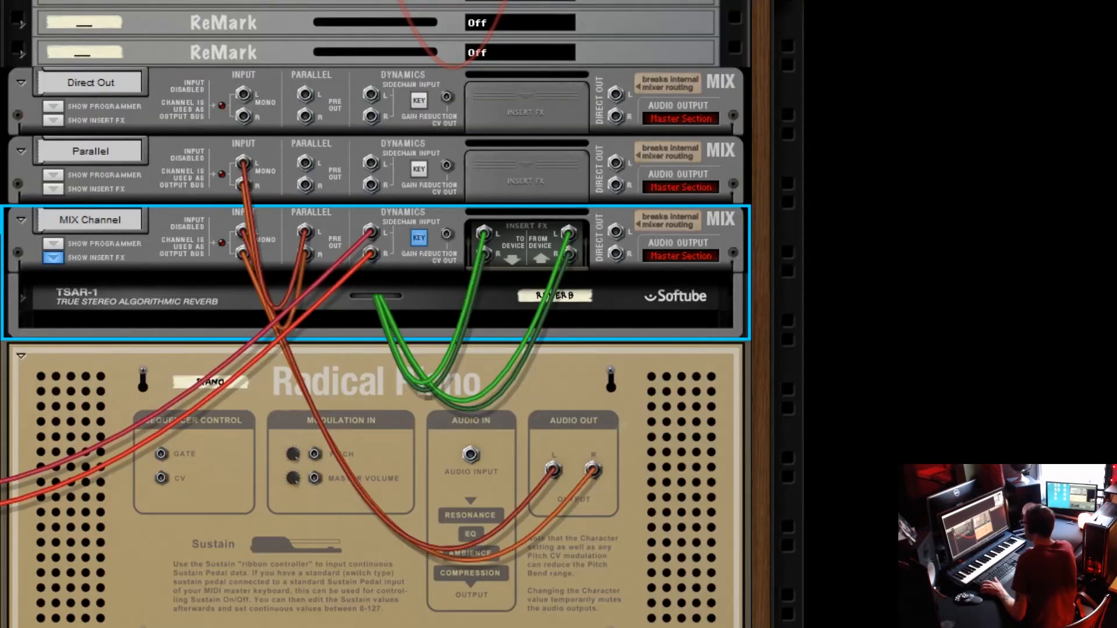
{"action": "left_click", "coordinate": [420, 238]}
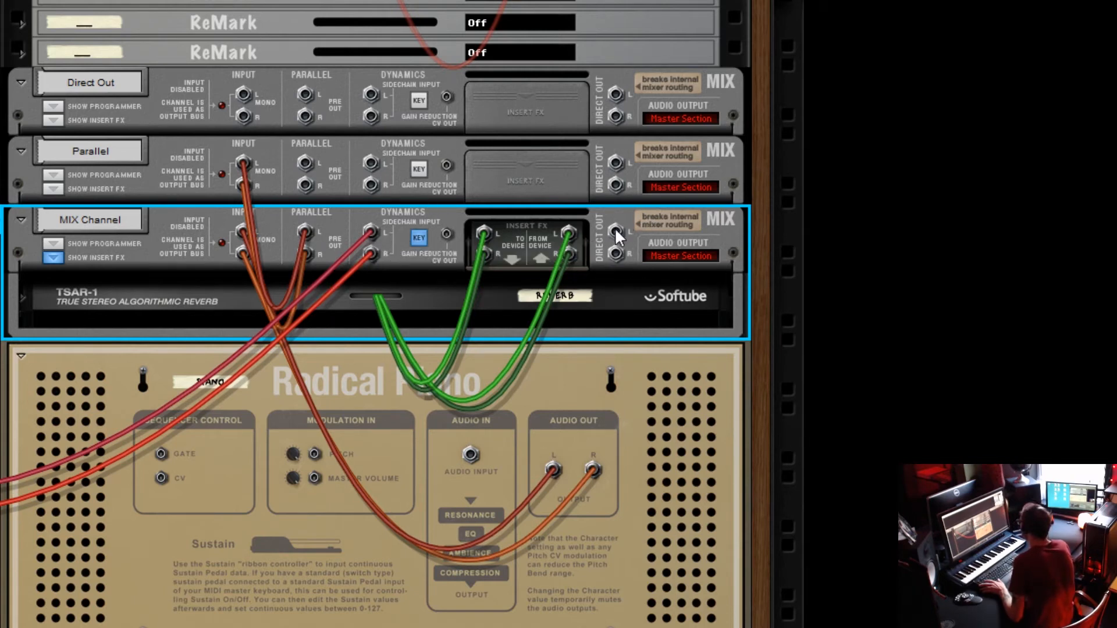
Connect the direct outs of the Direct Out, Parallel and MIX Channel devices to Line Mixer 1 audio inputs 1, 2 and 3
{"action": "left_click_drag", "start_coordinate": [616, 231], "coordinate": [614, 228]}
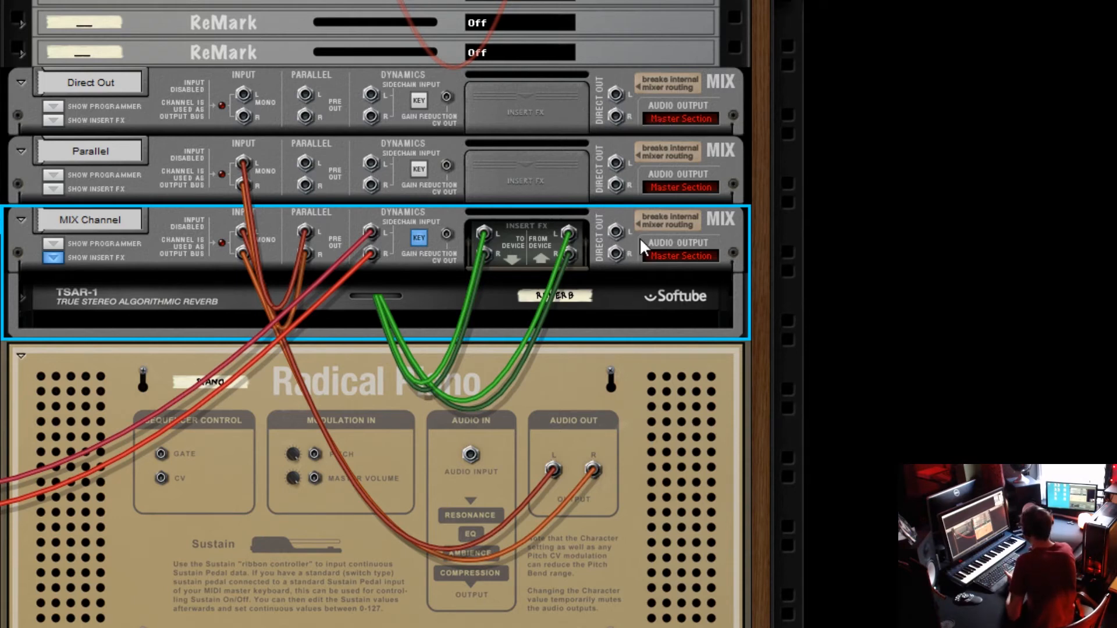
{"action": "mouse_move", "coordinate": [616, 231]}
{"action": "left_mouse_down"}
{"action": "mouse_move", "coordinate": [662, 183]}
{"action": "mouse_move", "coordinate": [689, 239]}
{"action": "mouse_move", "coordinate": [617, 227]}
{"action": "left_mouse_up"}
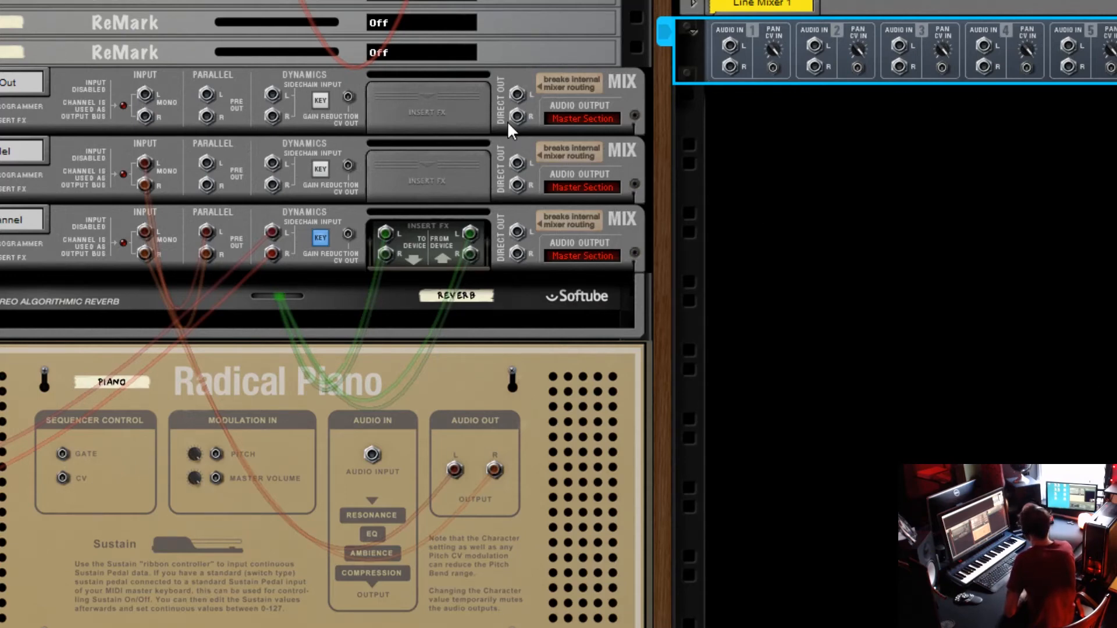
{"action": "left_click_drag", "start_coordinate": [518, 92], "coordinate": [730, 46]}
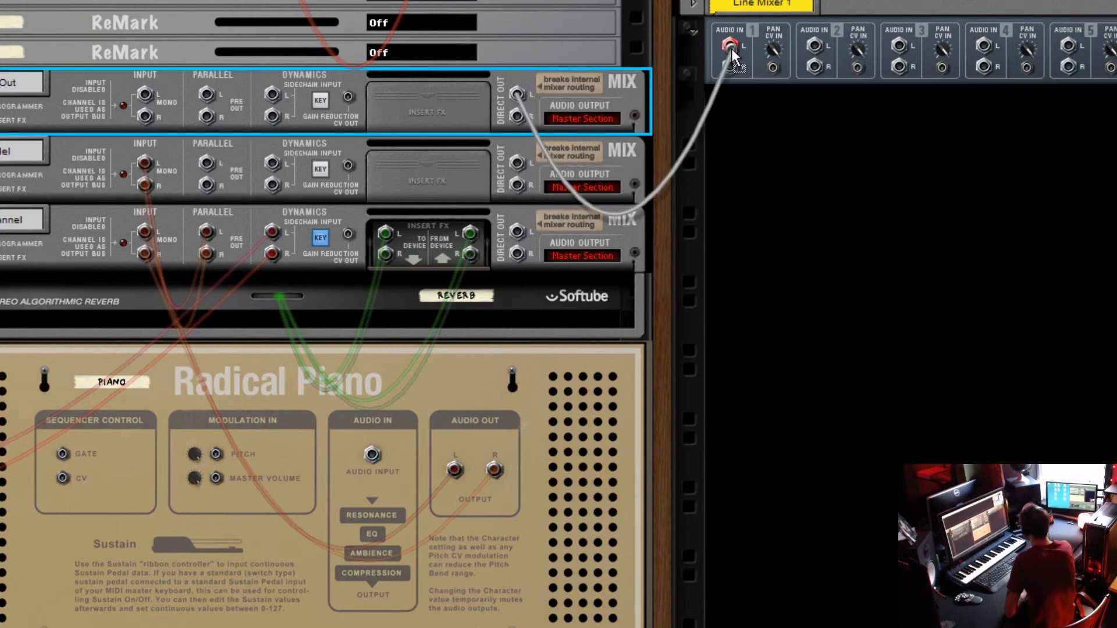
{"action": "left_click_drag", "start_coordinate": [516, 162], "coordinate": [815, 46]}
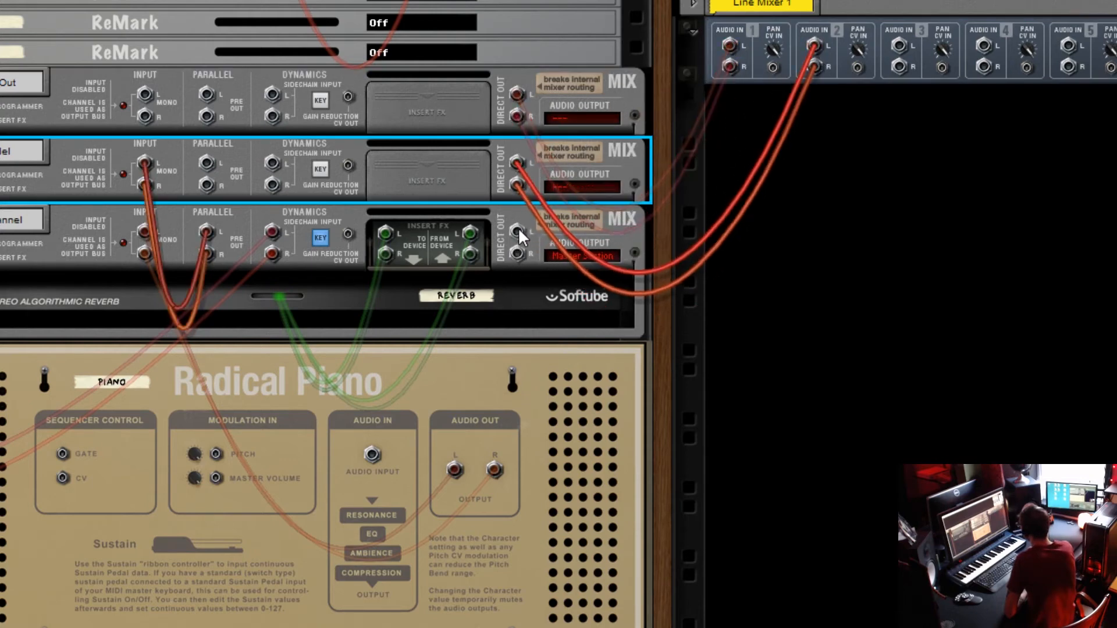
{"action": "left_click_drag", "start_coordinate": [517, 231], "coordinate": [898, 46]}
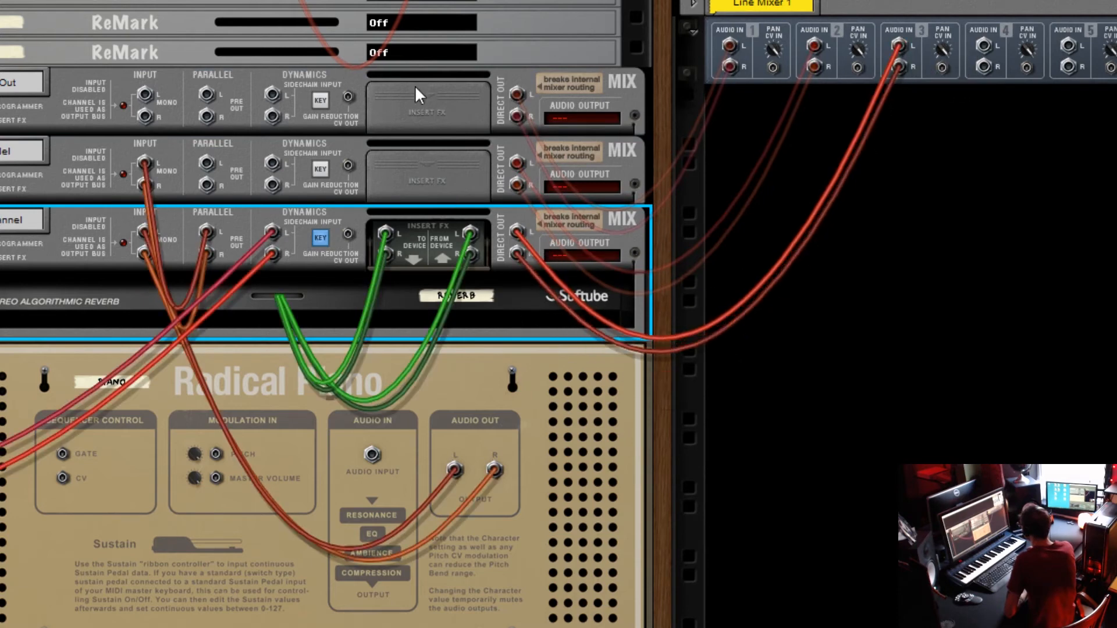
Rename the Line Mixer 1 mixer channel as MIX BUS and move it after Direct Out, beside the master section
{"action": "left_click", "coordinate": [878, 32]}
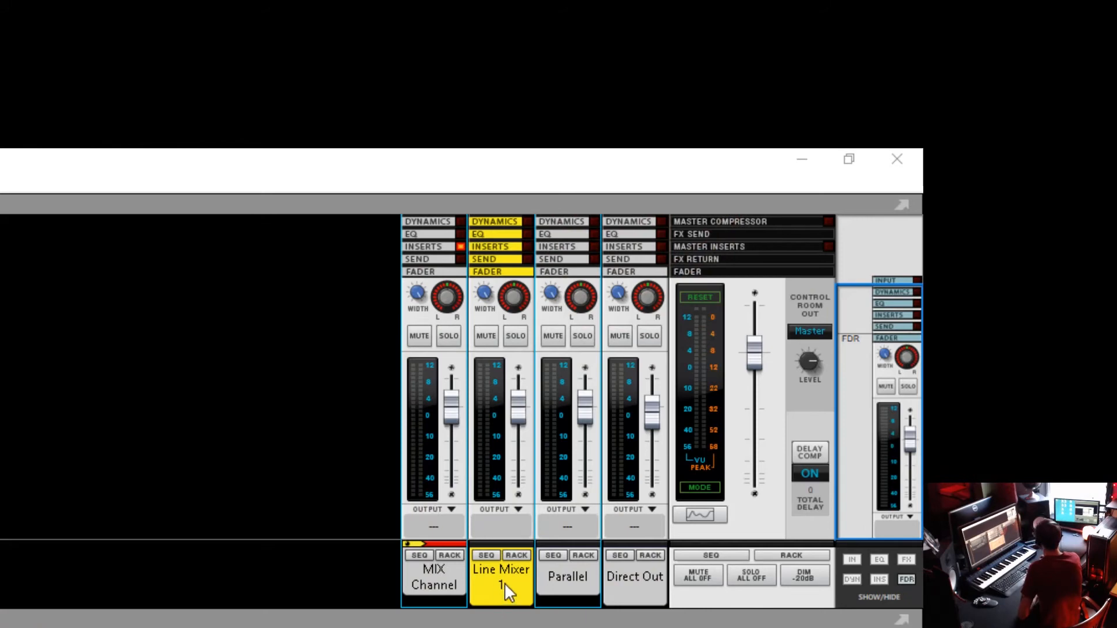
{"action": "double_click", "coordinate": [504, 581]}
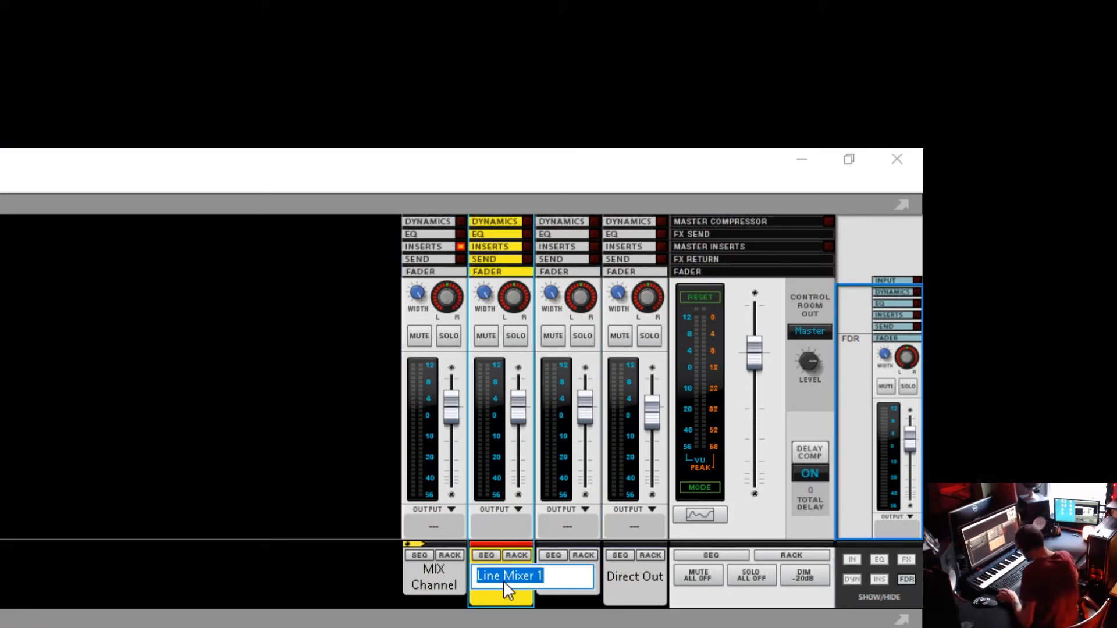
{"action": "type", "text": "MIX"}
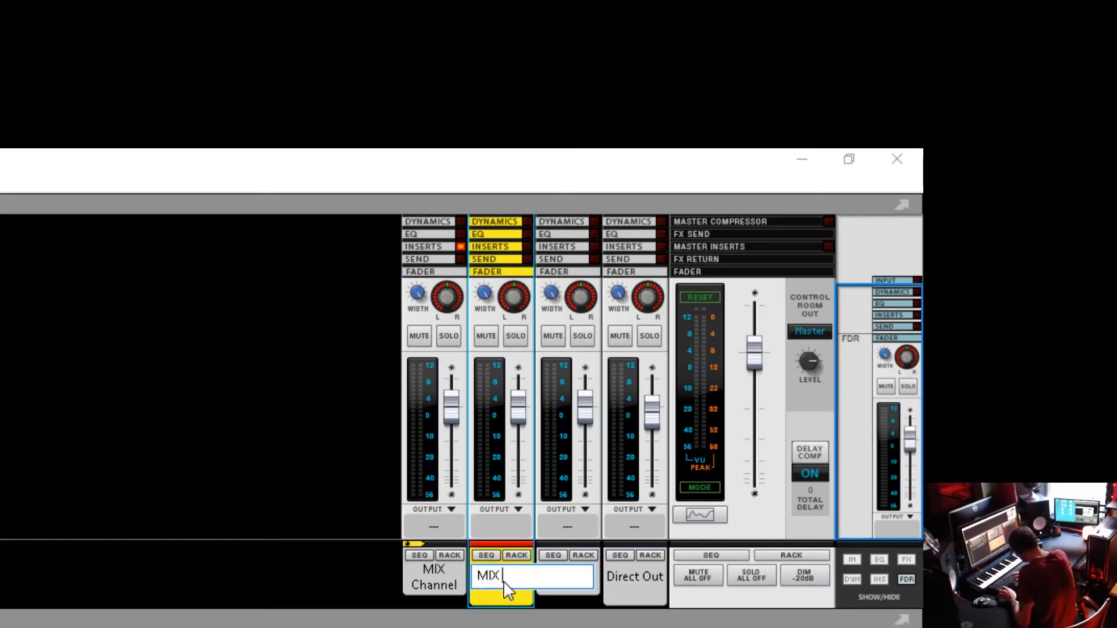
{"action": "type", "text": " BUS"}
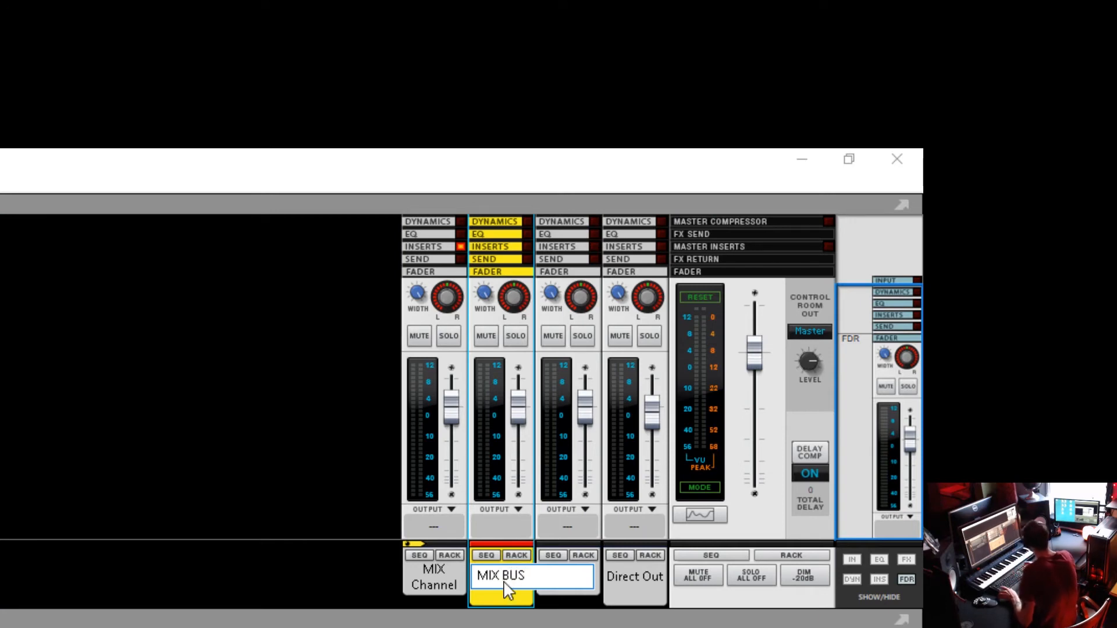
{"action": "key", "text": "Return"}
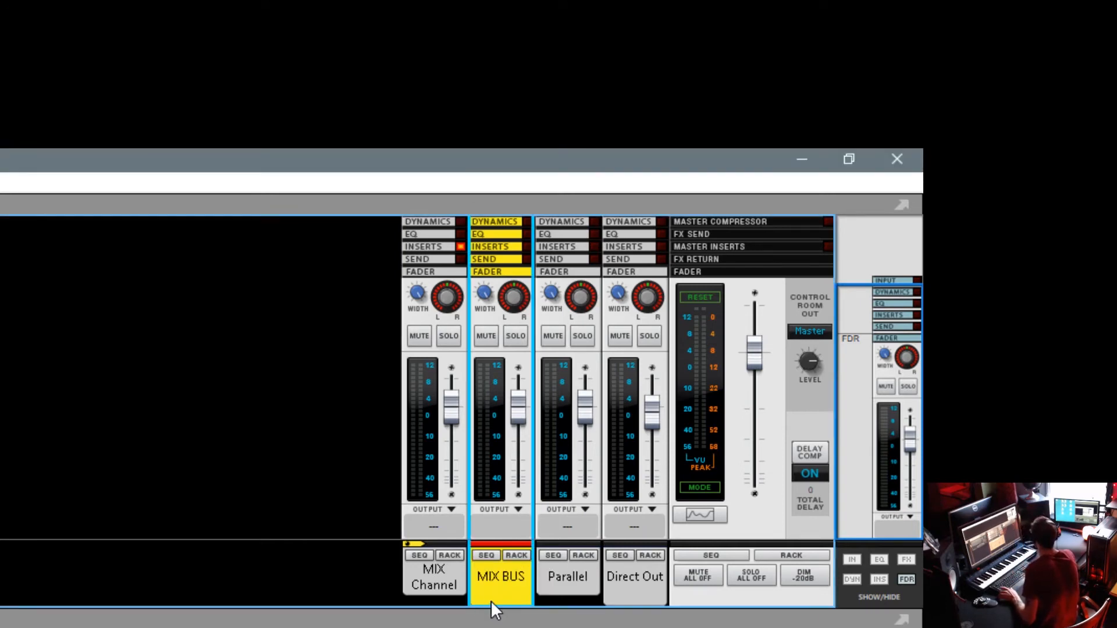
{"action": "left_click_drag", "start_coordinate": [489, 599], "coordinate": [654, 588]}
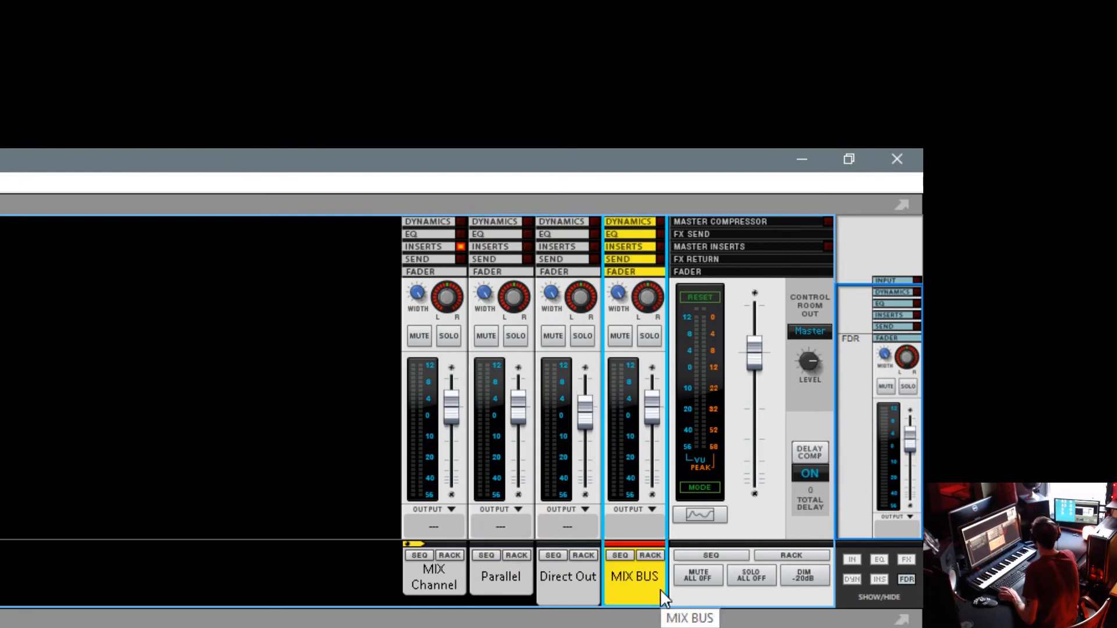
Set the MIX BUS mixer channel's color to Red
{"action": "right_click", "coordinate": [654, 589]}
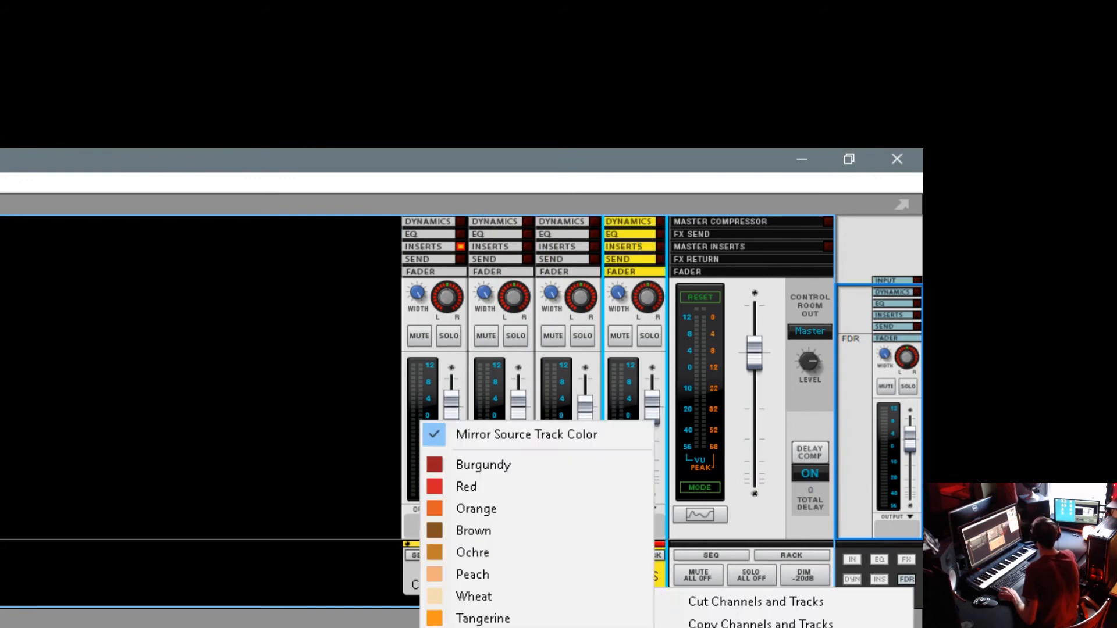
{"action": "left_click", "coordinate": [464, 486]}
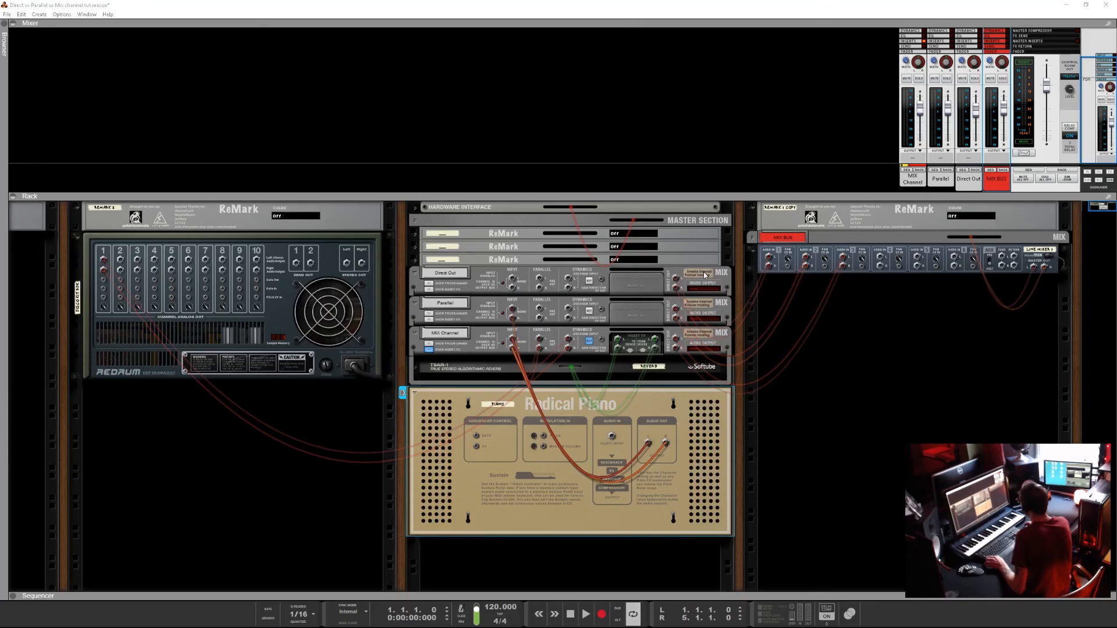
Select the Direct Out, Parallel and MIX Channel devices together and examine the destinations they can be routed to
{"action": "left_click", "coordinate": [704, 274]}
{"action": "left_click", "coordinate": [706, 337], "text": "shift"}
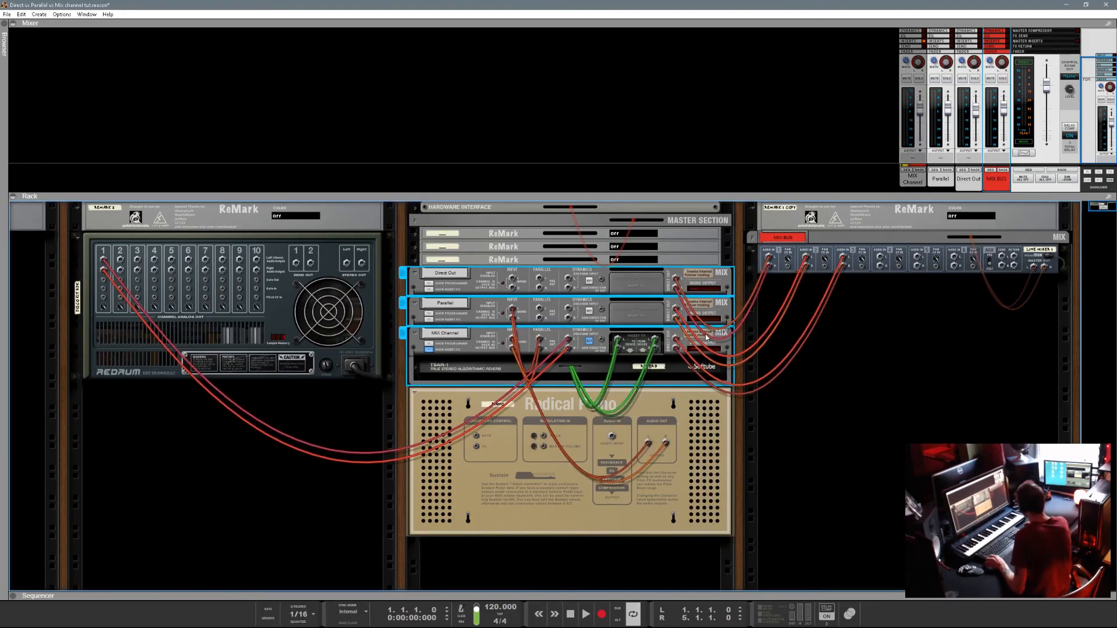
{"action": "right_click", "coordinate": [707, 336]}
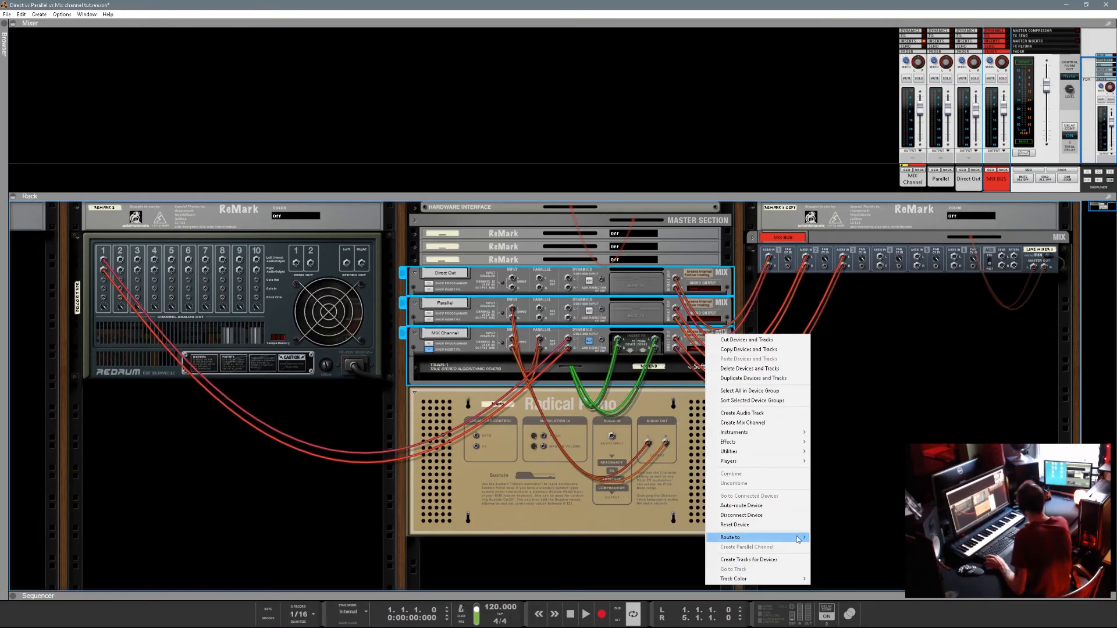
{"action": "mouse_move", "coordinate": [798, 539]}
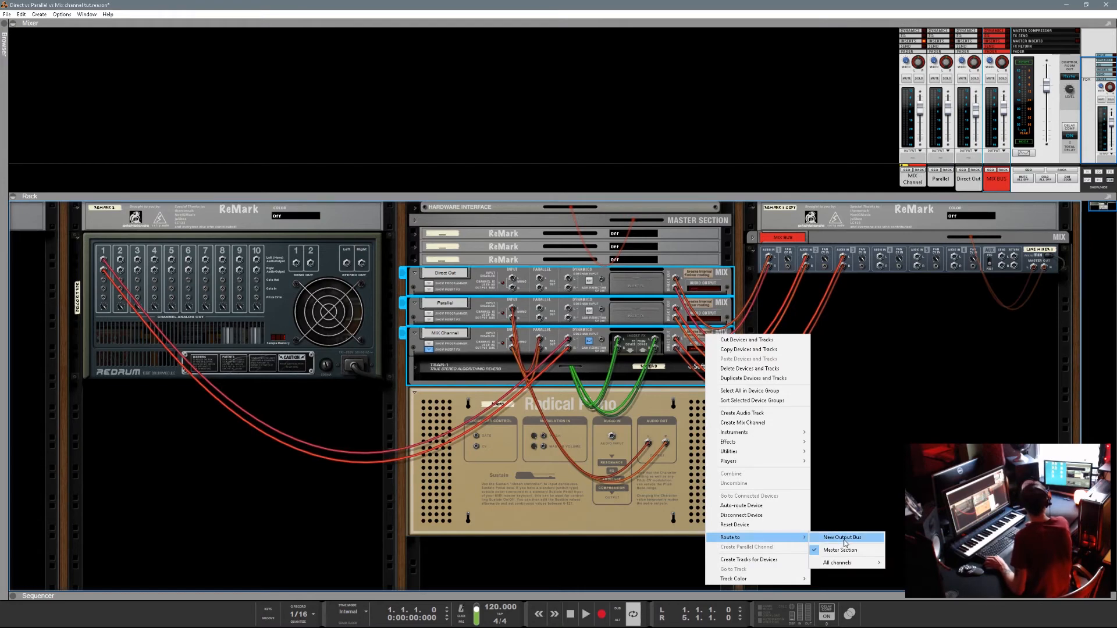
{"action": "left_click", "coordinate": [672, 490]}
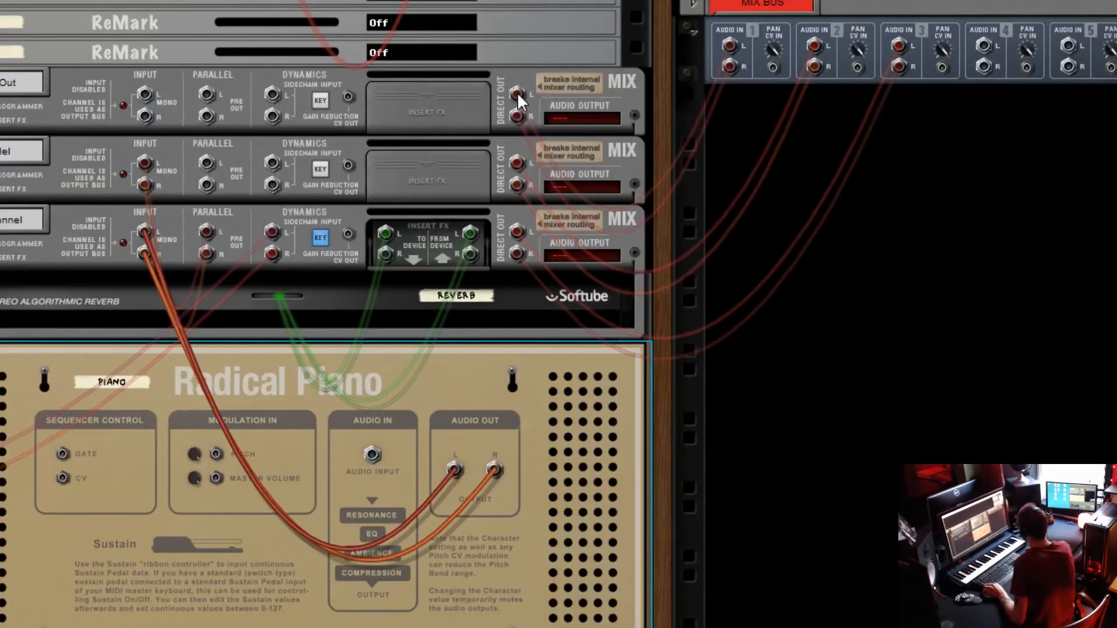
Disconnect the three direct outs from the line mixer and connect the MIX Channel's direct out to the Direct Out device's stereo input
{"action": "left_click_drag", "start_coordinate": [516, 93], "coordinate": [539, 114]}
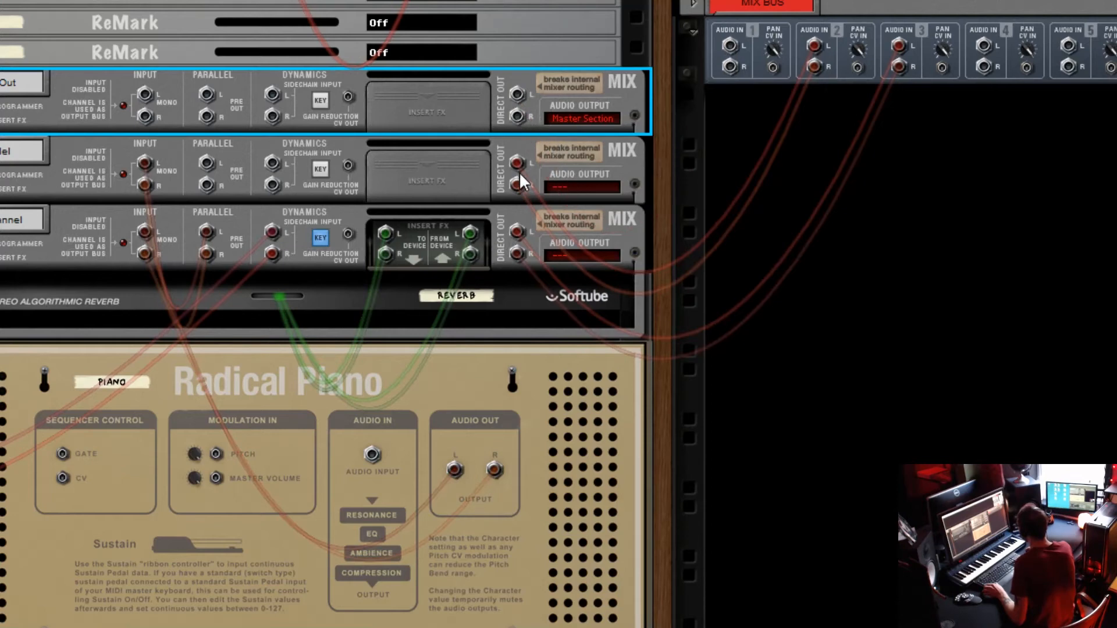
{"action": "left_click_drag", "start_coordinate": [520, 181], "coordinate": [523, 191]}
{"action": "left_click_drag", "start_coordinate": [515, 233], "coordinate": [518, 256]}
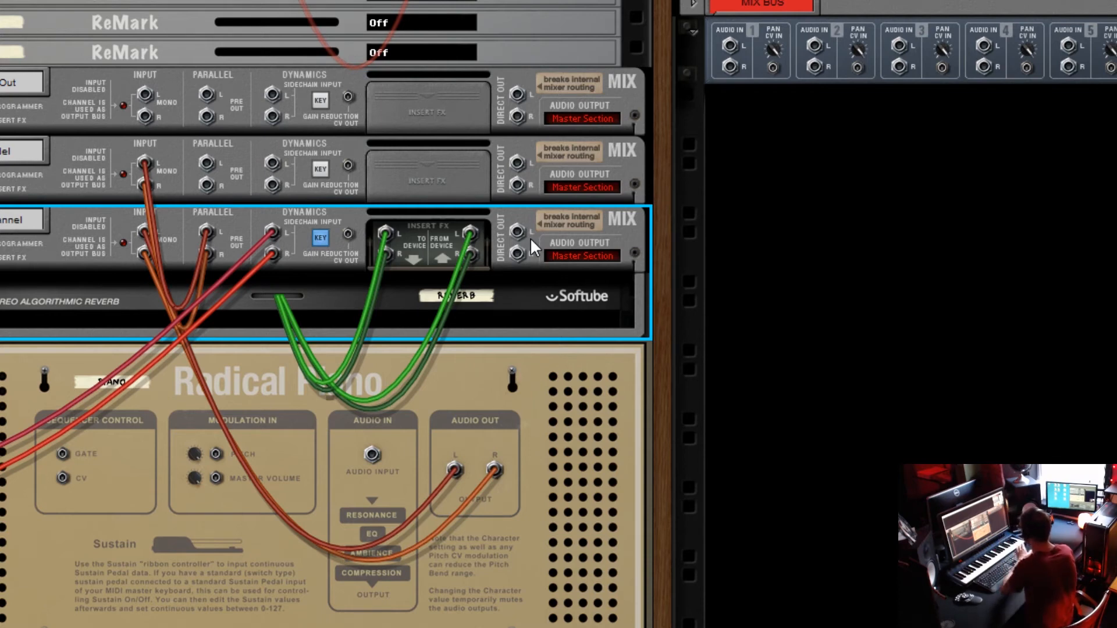
{"action": "left_click_drag", "start_coordinate": [518, 230], "coordinate": [147, 100]}
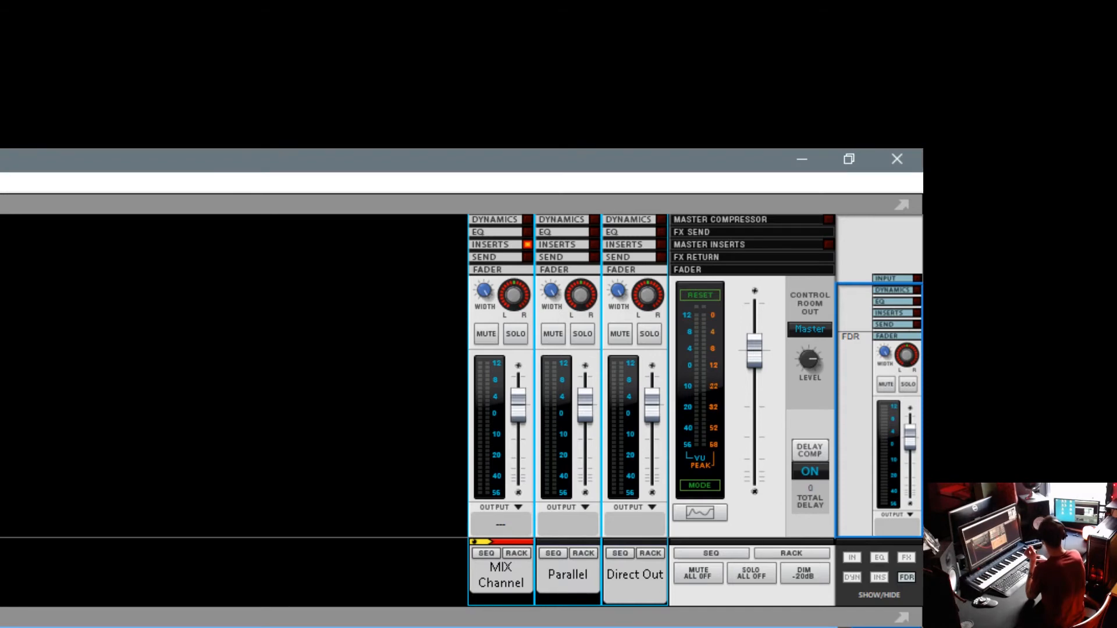
Play the signal with the Parallel channel muted, and test the MIX Channel fader by lowering it fully and restoring it to 0 dB
{"action": "key", "text": "space"}
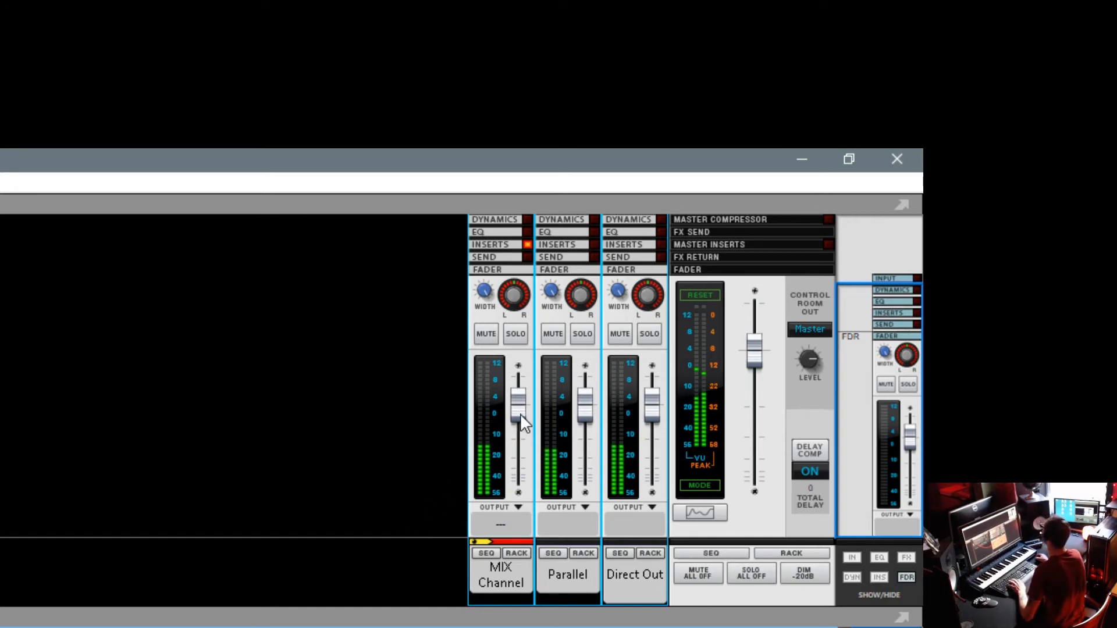
{"action": "mouse_move", "coordinate": [521, 416]}
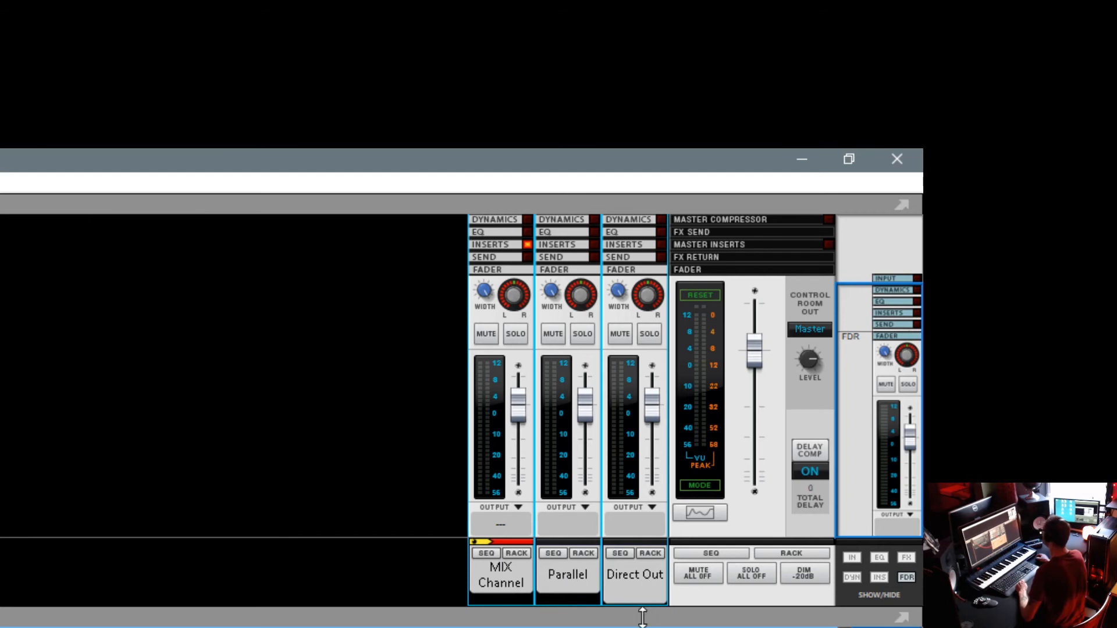
{"action": "left_click", "coordinate": [549, 330]}
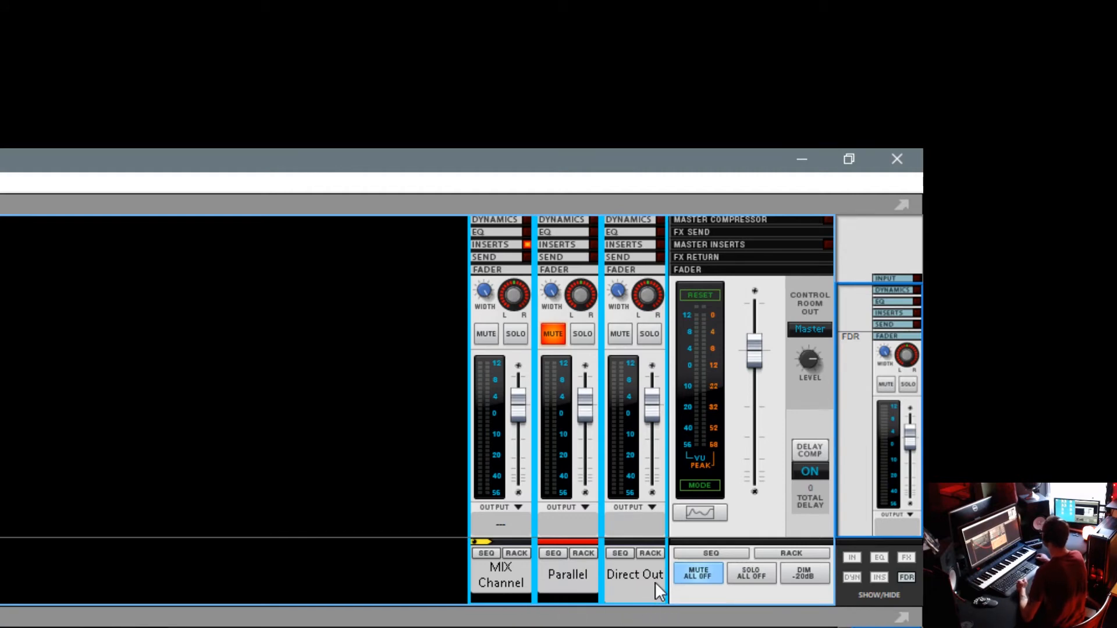
{"action": "key", "text": "space"}
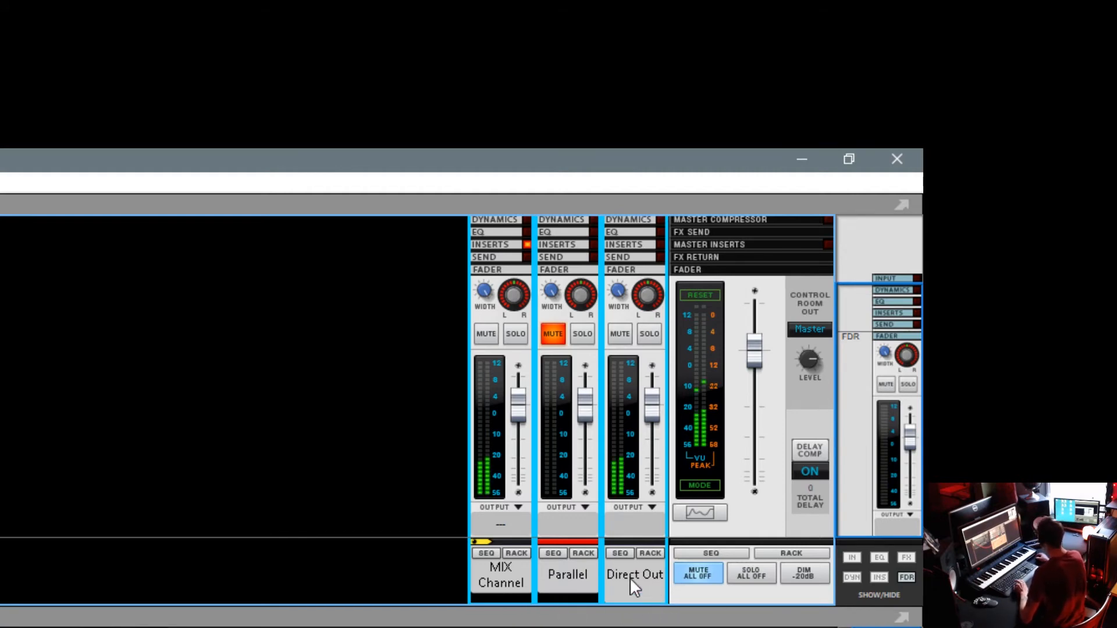
{"action": "left_click_drag", "start_coordinate": [517, 407], "coordinate": [518, 481]}
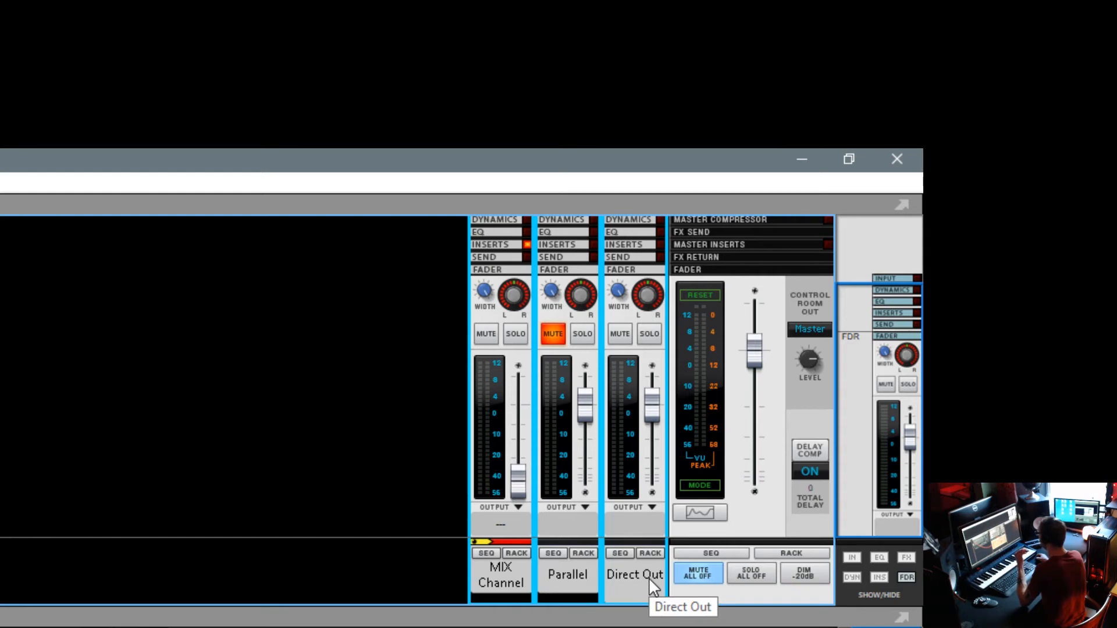
{"action": "left_click", "coordinate": [517, 474], "text": "ctrl"}
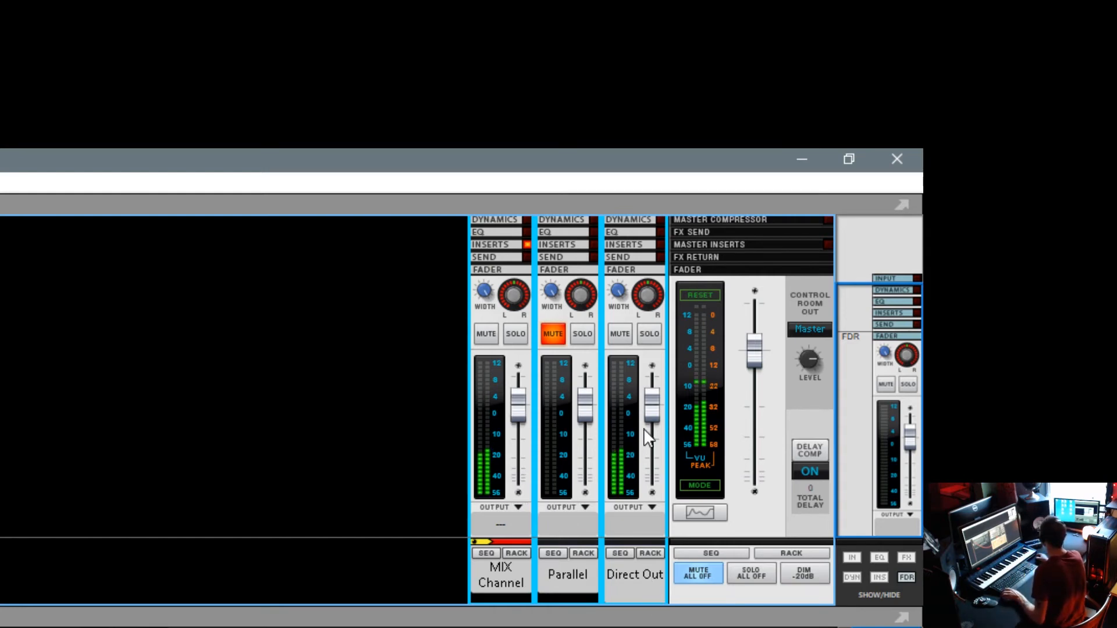
Lower the Direct Out and MIX Channel faders all the way and unmute the Parallel channel
{"action": "left_click_drag", "start_coordinate": [650, 415], "coordinate": [652, 491]}
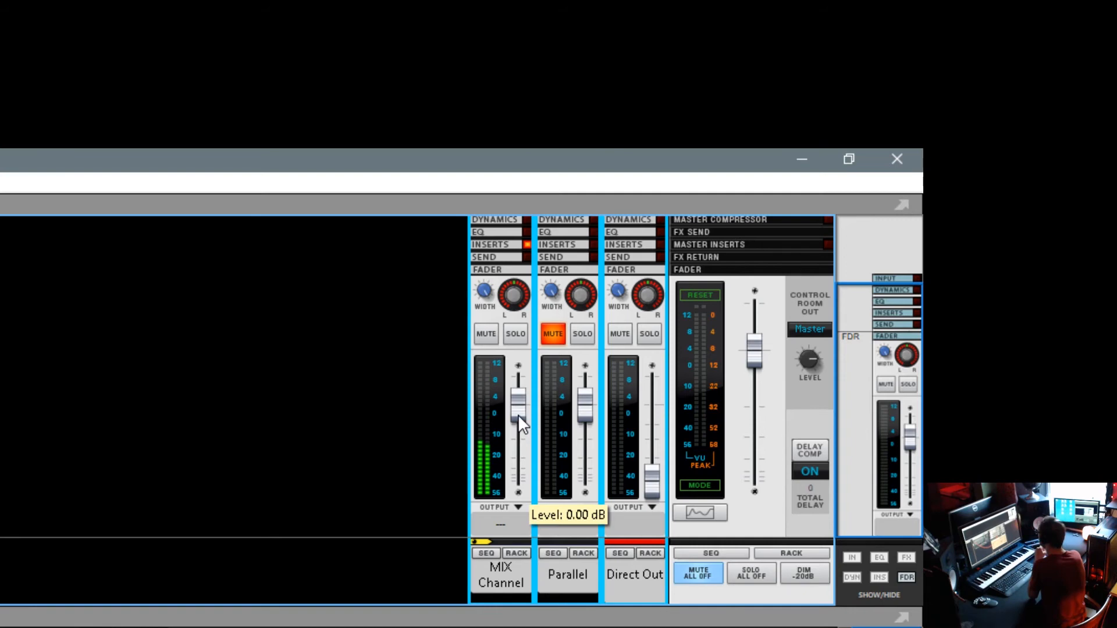
{"action": "left_click_drag", "start_coordinate": [518, 415], "coordinate": [518, 483]}
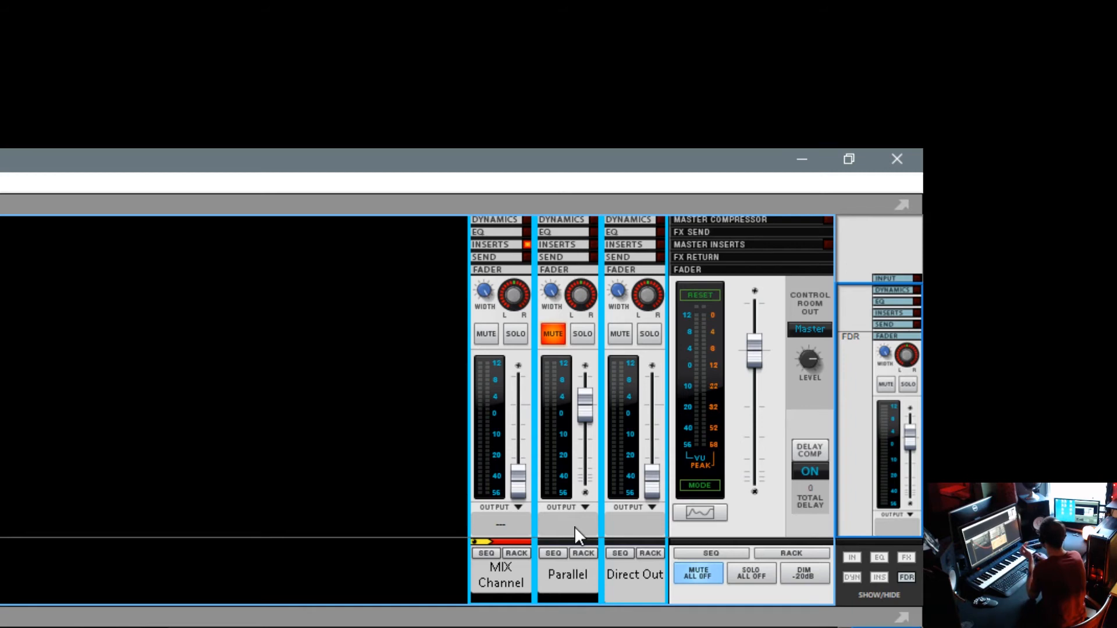
{"action": "left_click", "coordinate": [557, 338]}
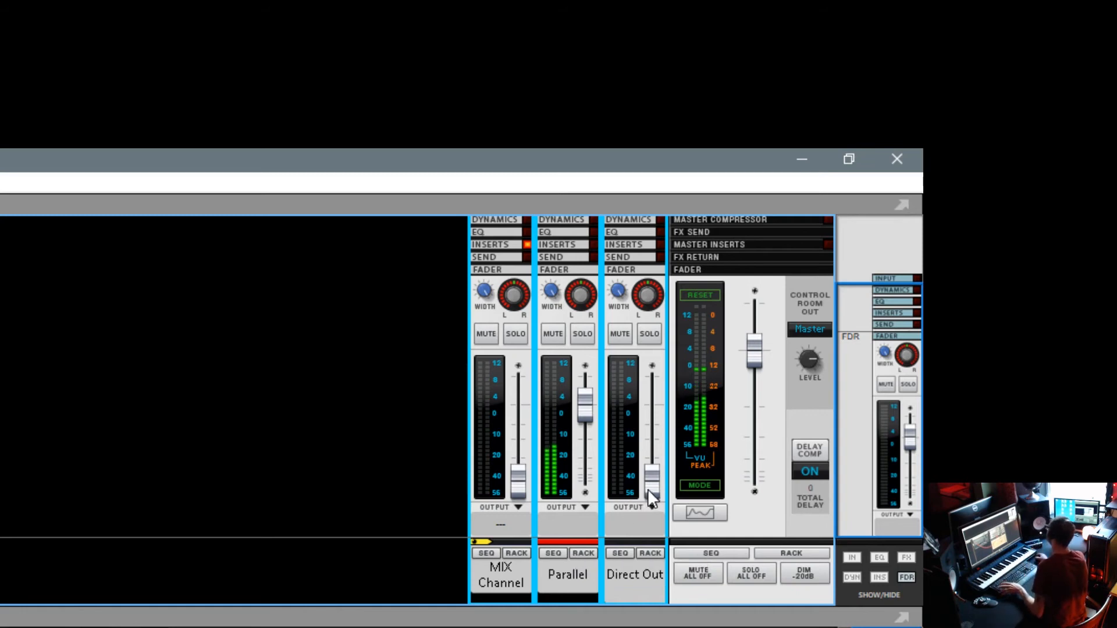
Raise the Direct Out fader to about -3.98 dB and the MIX Channel fader to slightly above 0 dB
{"action": "left_click_drag", "start_coordinate": [649, 485], "coordinate": [658, 423]}
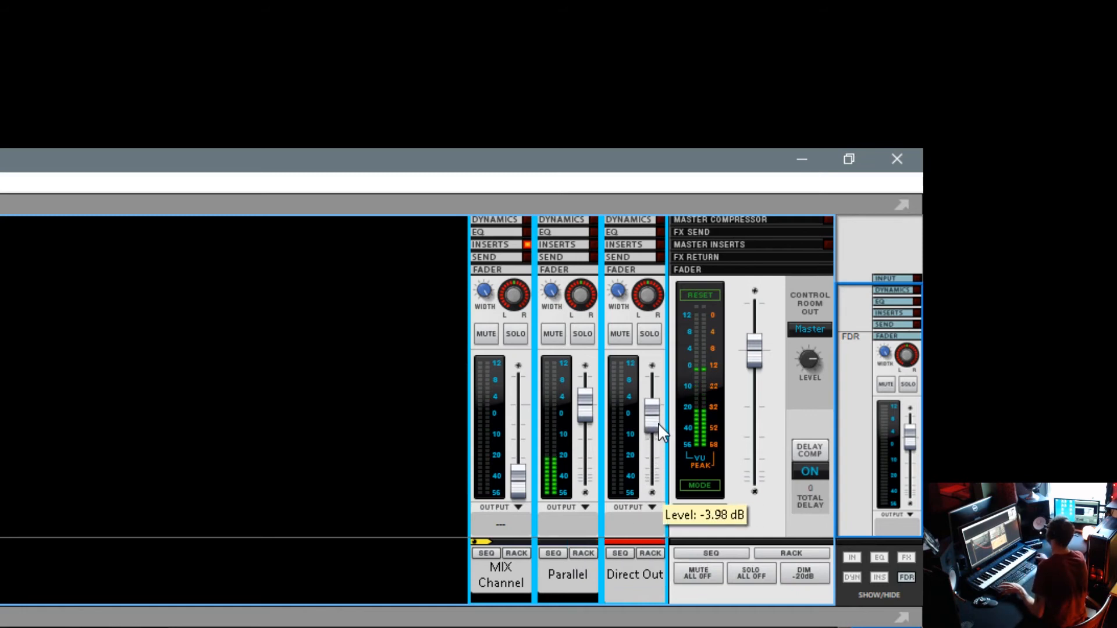
{"action": "left_click_drag", "start_coordinate": [518, 479], "coordinate": [533, 392]}
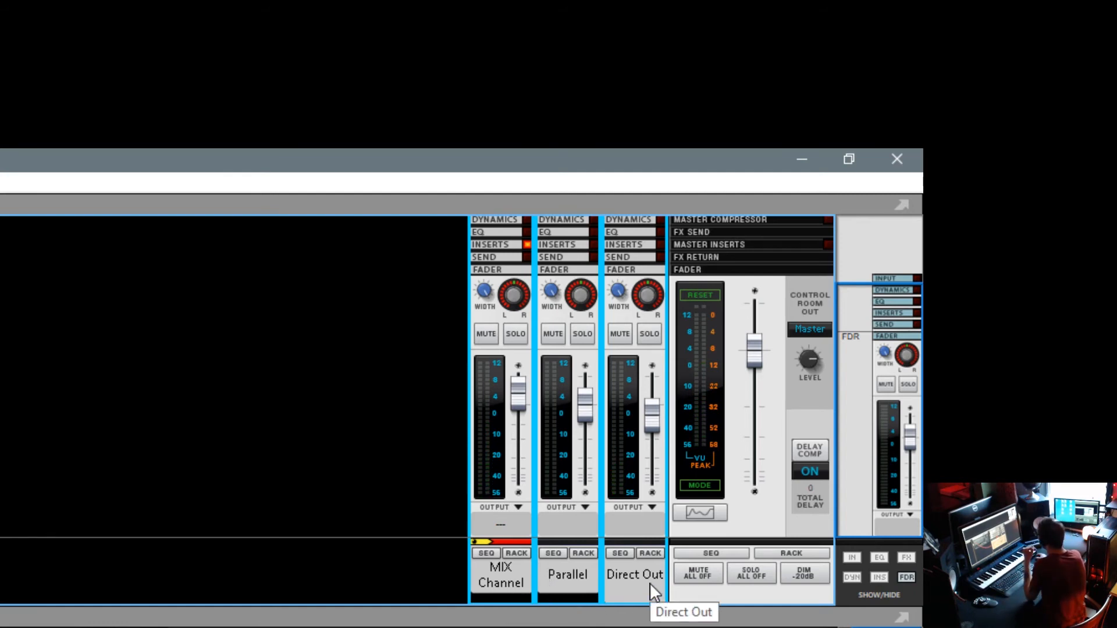
Select the MIX Channel, Direct Out and Parallel channels in turn to review their roles in the signal chain
{"action": "left_click", "coordinate": [488, 575]}
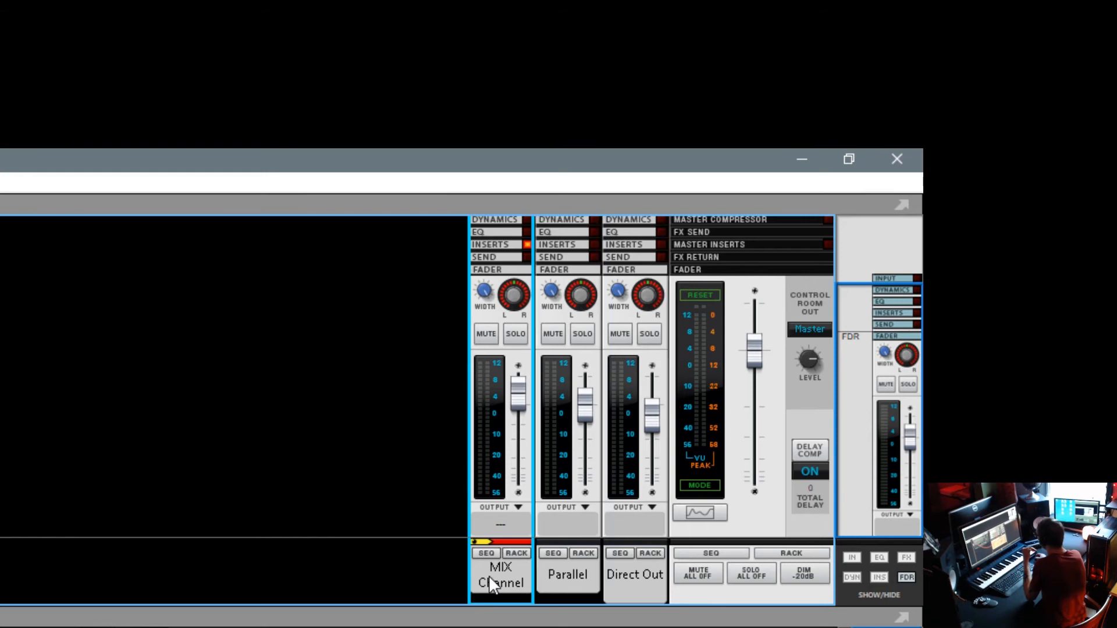
{"action": "left_click", "coordinate": [630, 588]}
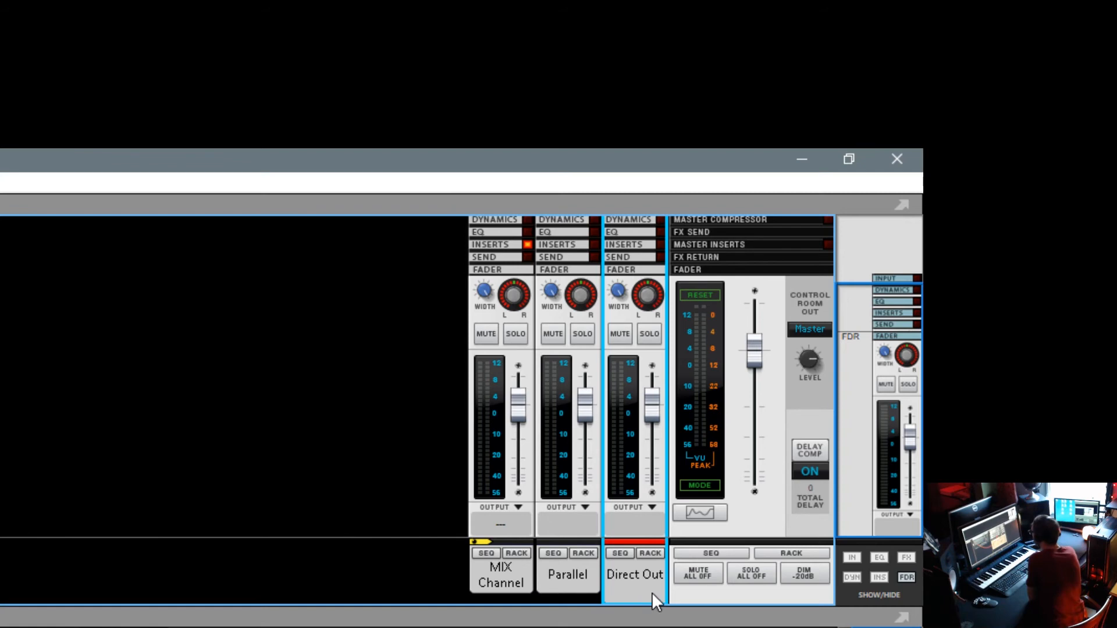
{"action": "left_click", "coordinate": [574, 584]}
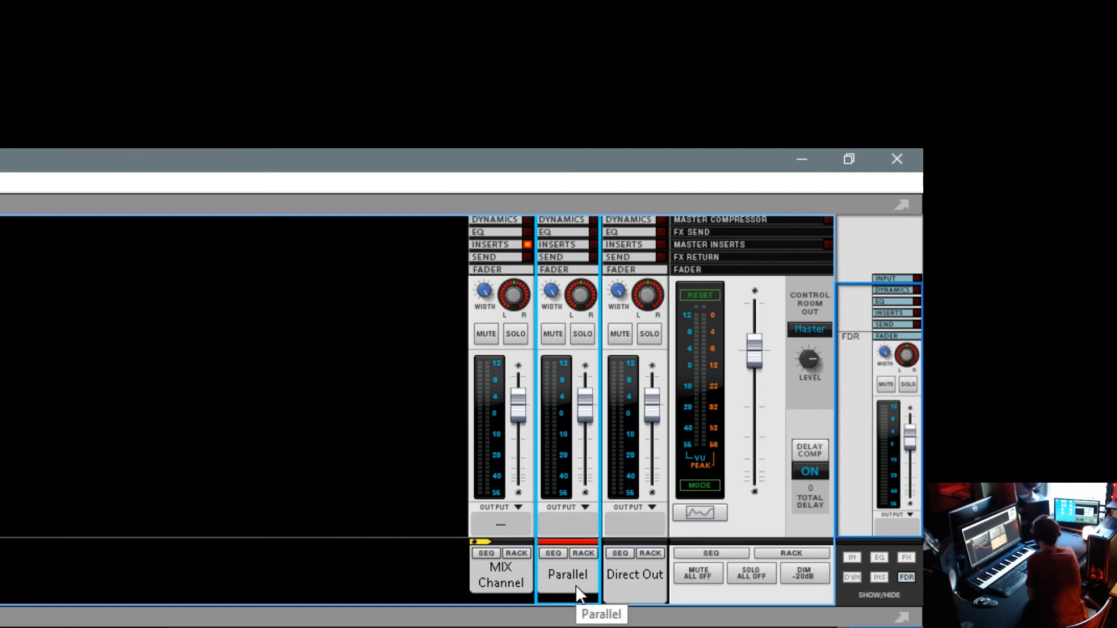
Lower the MIX Channel and Direct Out faders all the way and raise the Parallel fader above 0 dB
{"action": "left_click_drag", "start_coordinate": [518, 411], "coordinate": [518, 492]}
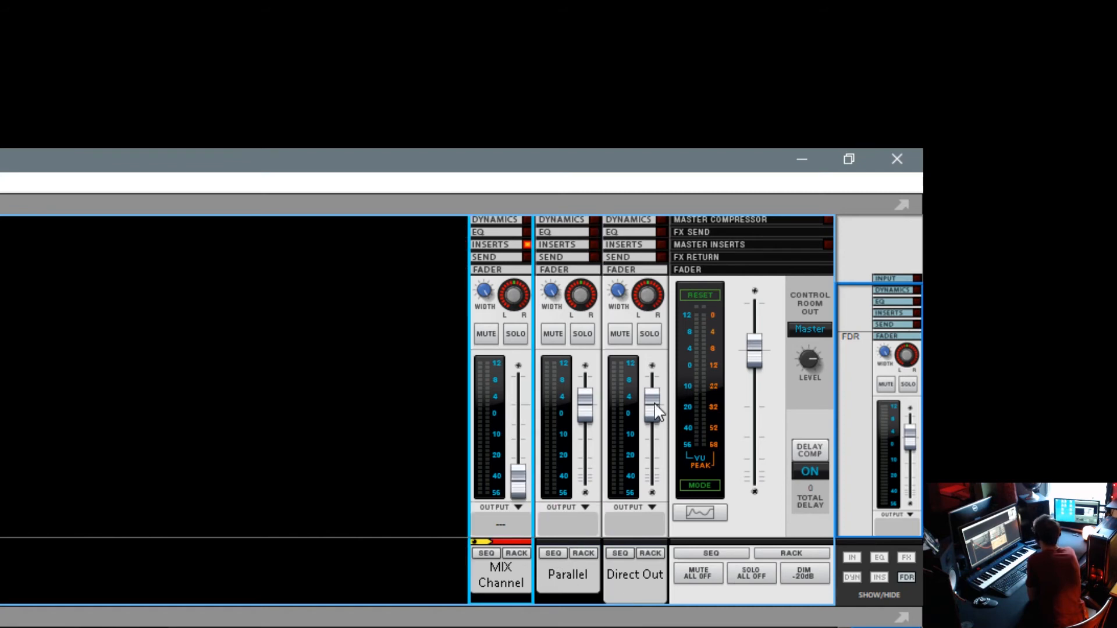
{"action": "left_click_drag", "start_coordinate": [652, 410], "coordinate": [652, 491]}
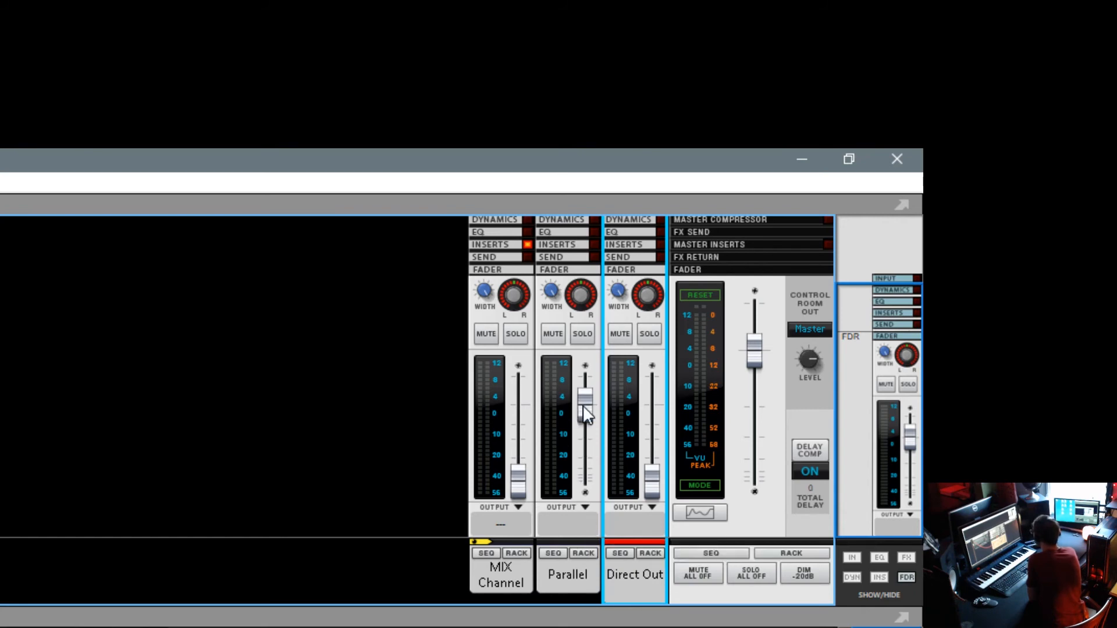
{"action": "mouse_move", "coordinate": [585, 408]}
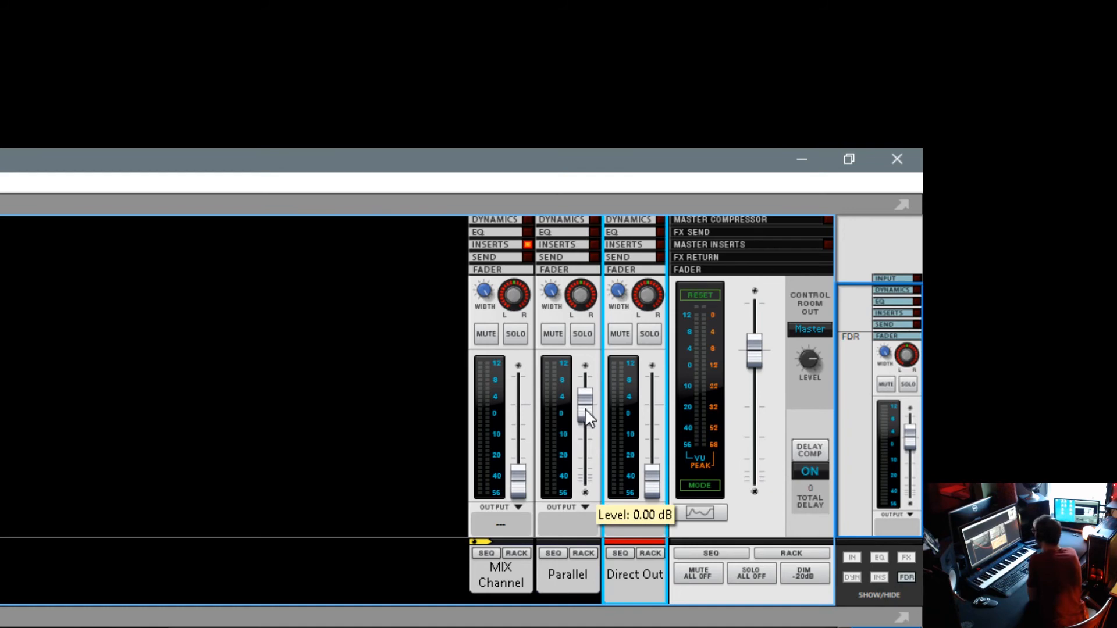
{"action": "mouse_move", "coordinate": [584, 407]}
{"action": "left_mouse_down"}
{"action": "mouse_move", "coordinate": [592, 459]}
{"action": "mouse_move", "coordinate": [583, 397]}
{"action": "left_mouse_up"}
Route the selected MIX Channel, Parallel and Direct Out channels to a new output bus and move the bus channel in front of MIX Channel
{"action": "left_click", "coordinate": [515, 581]}
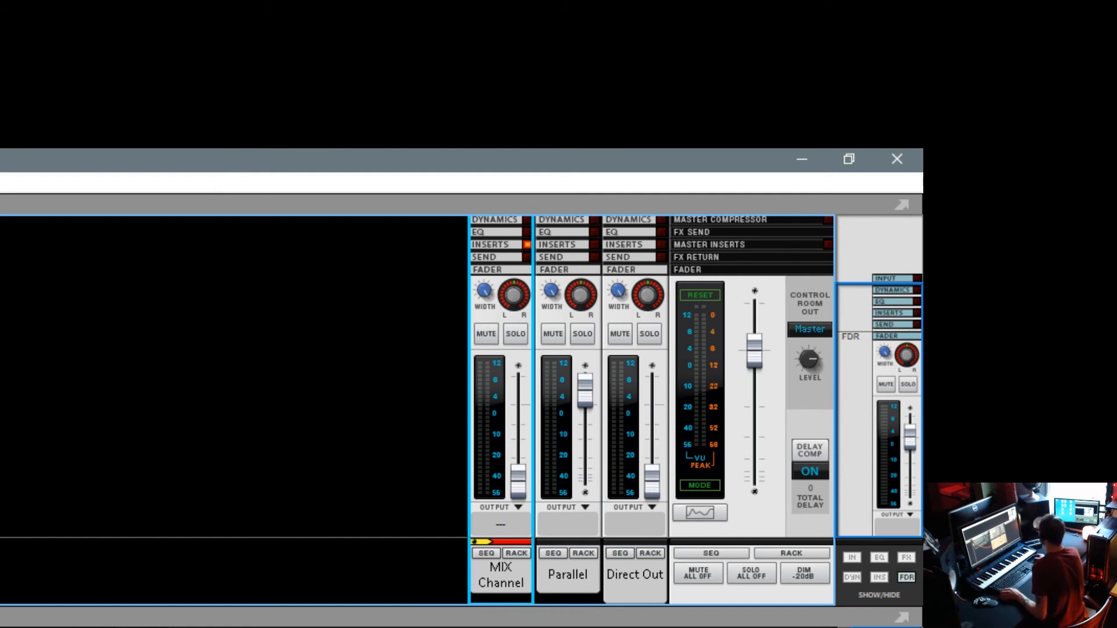
{"action": "left_click", "coordinate": [630, 582]}
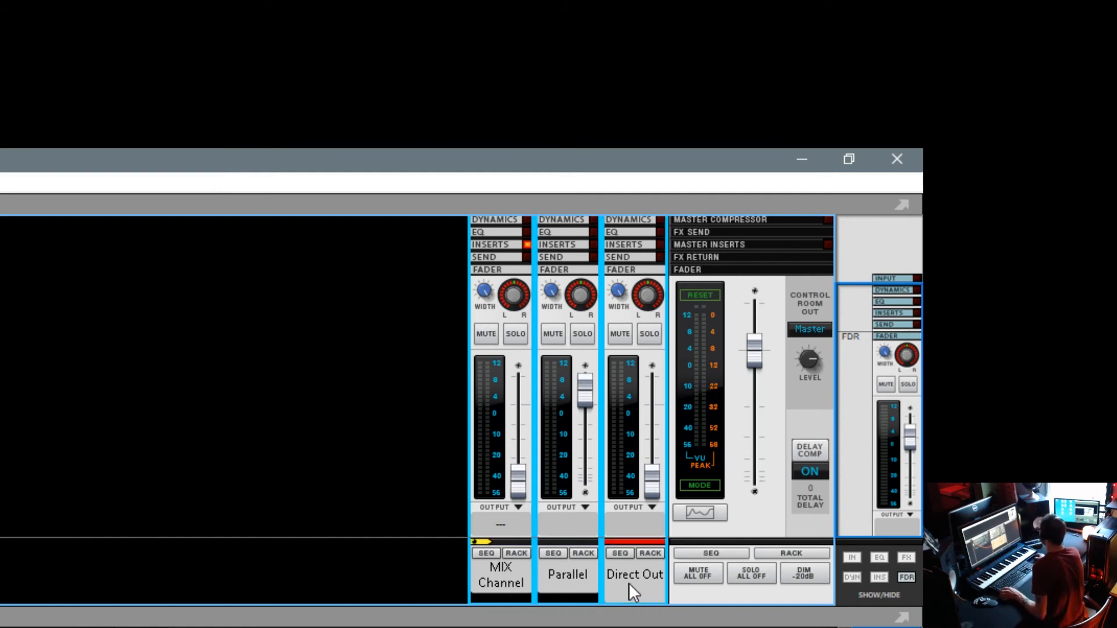
{"action": "right_click", "coordinate": [630, 583]}
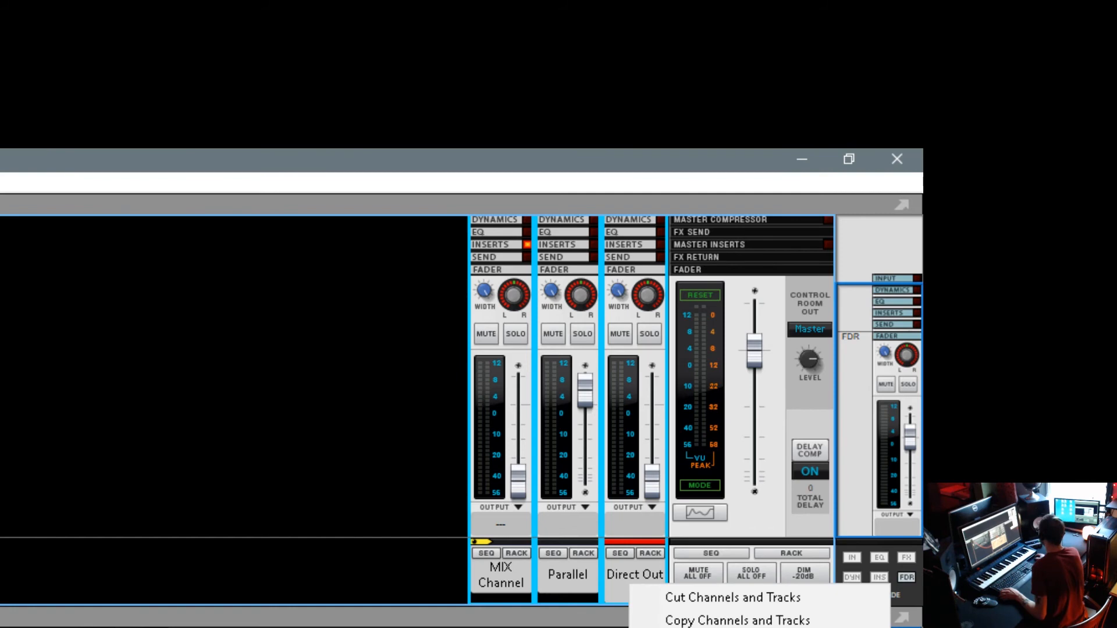
{"action": "left_click", "coordinate": [739, 627]}
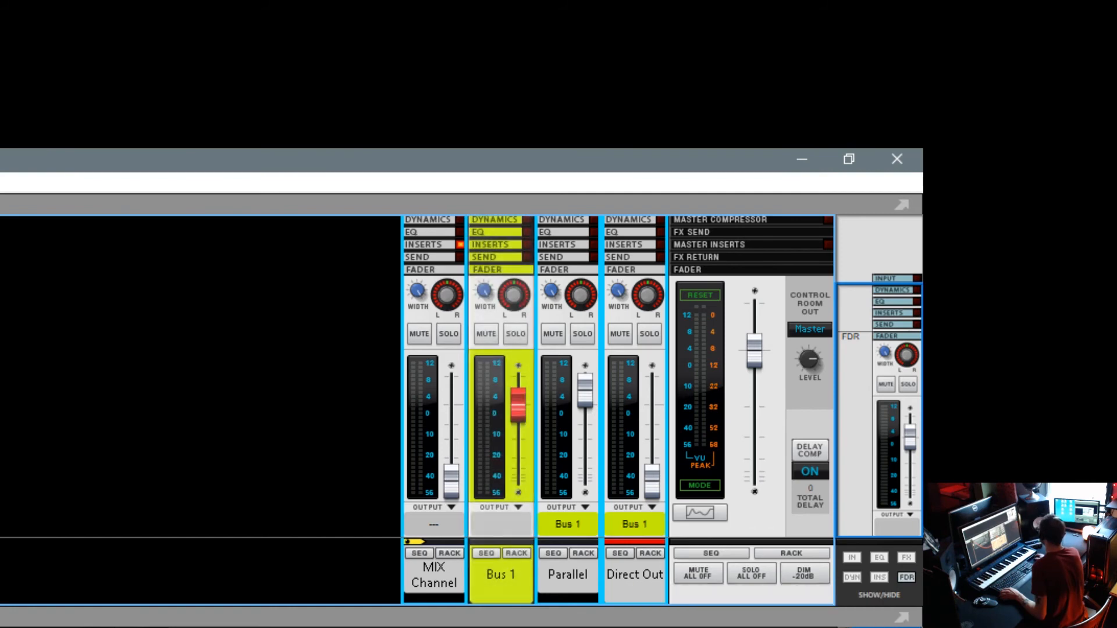
{"action": "left_click", "coordinate": [497, 588]}
{"action": "left_click_drag", "start_coordinate": [496, 589], "coordinate": [396, 585]}
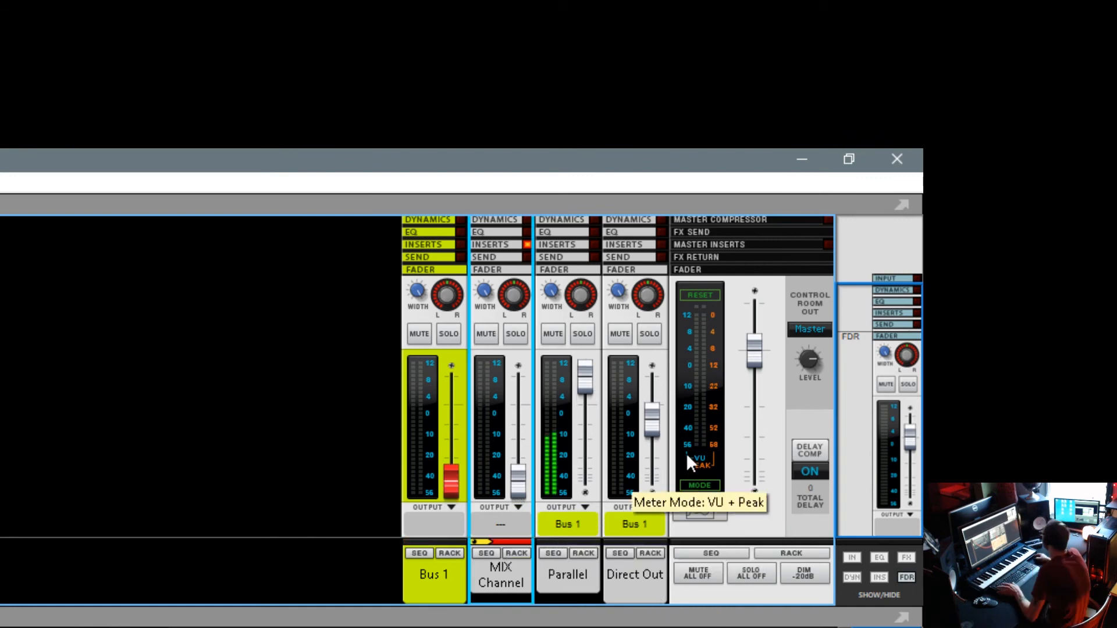
Lower the Direct Out fader all the way and set the Parallel fader to about 2.24 dB
{"action": "left_click", "coordinate": [652, 481]}
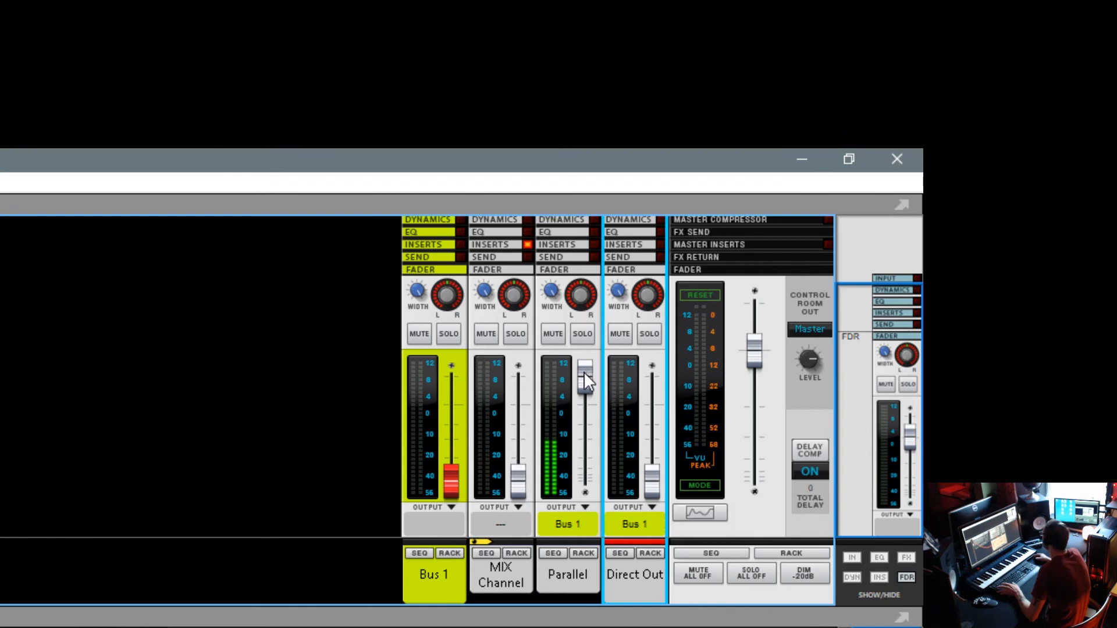
{"action": "left_click_drag", "start_coordinate": [586, 379], "coordinate": [593, 402]}
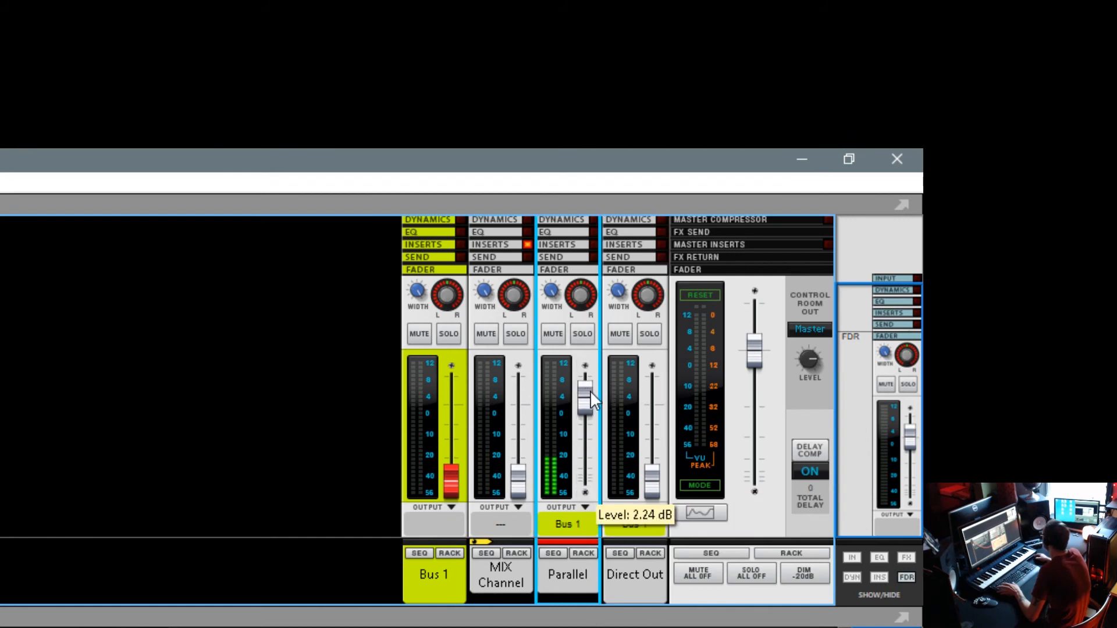
{"action": "mouse_move", "coordinate": [653, 480]}
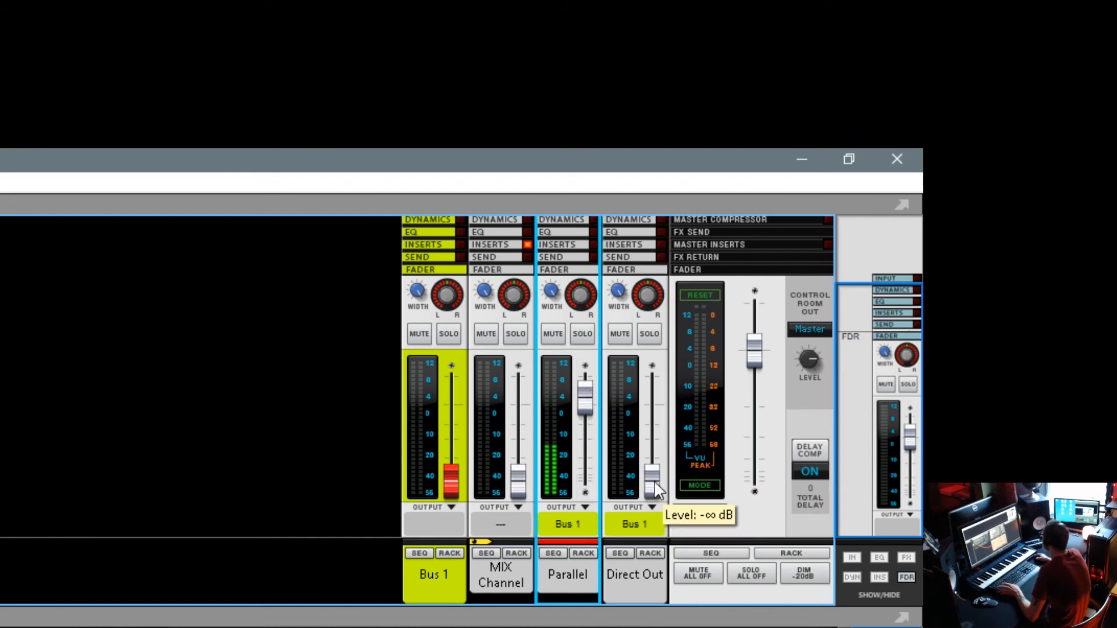
{"action": "left_click", "coordinate": [629, 586]}
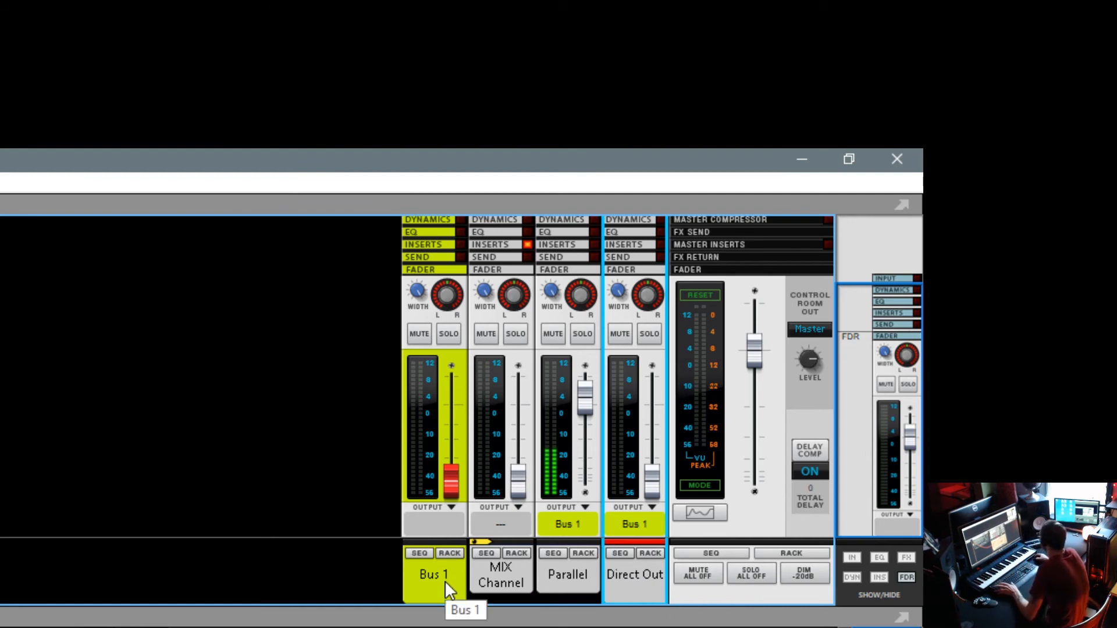
Route the Parallel channel's output to the Master Section and lower its fader slightly
{"action": "left_click", "coordinate": [585, 507]}
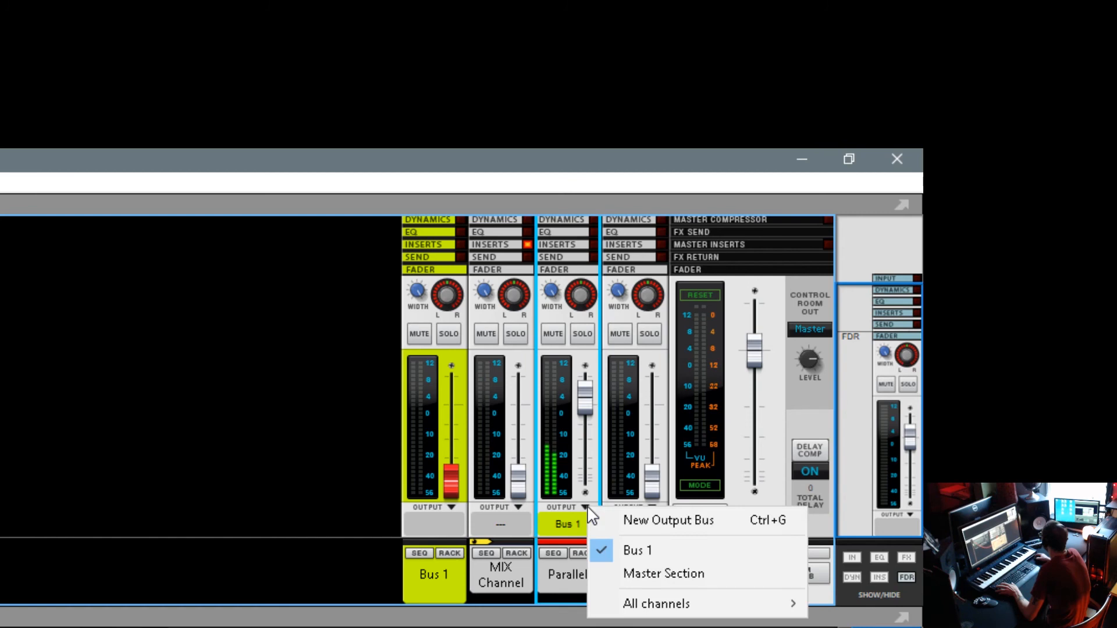
{"action": "left_click", "coordinate": [621, 567]}
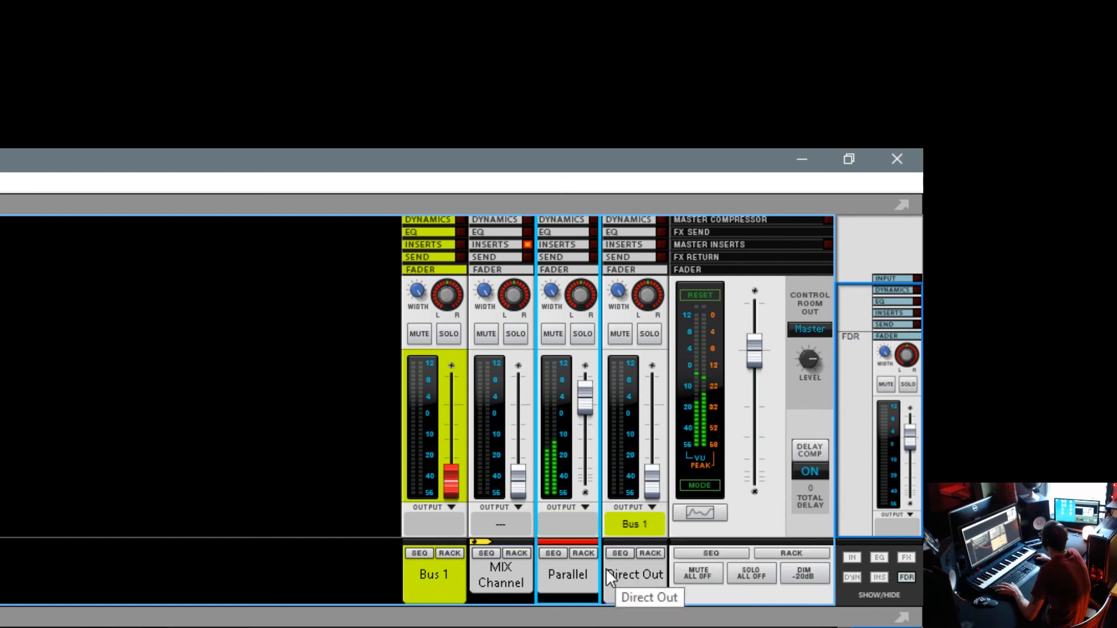
{"action": "mouse_move", "coordinate": [588, 408]}
{"action": "left_mouse_down"}
{"action": "mouse_move", "coordinate": [589, 352]}
{"action": "mouse_move", "coordinate": [582, 494]}
{"action": "mouse_move", "coordinate": [575, 414]}
{"action": "left_mouse_up"}
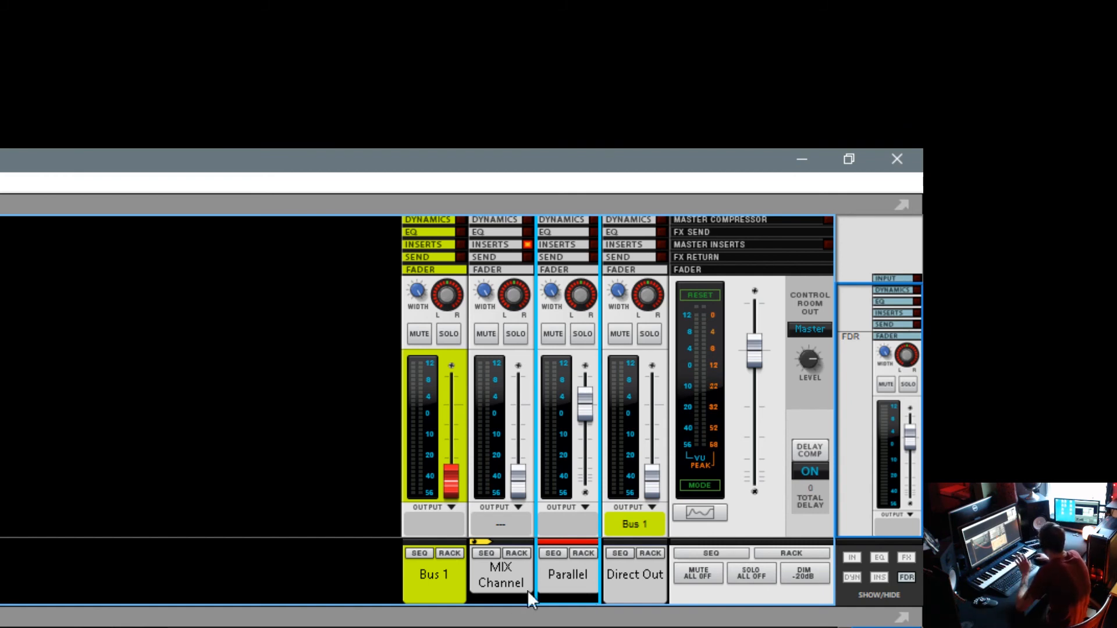
Select the Direct Out and MIX Channel strips in turn and examine MIX Channel's cabling on the back of the rack
{"action": "left_click", "coordinate": [616, 583]}
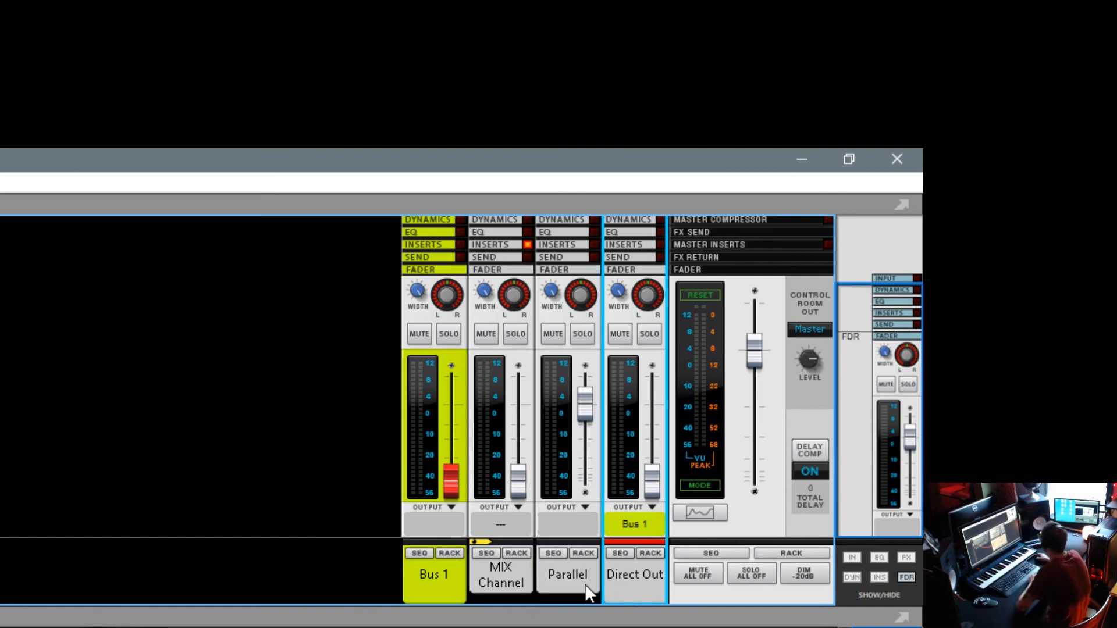
{"action": "left_click", "coordinate": [515, 572]}
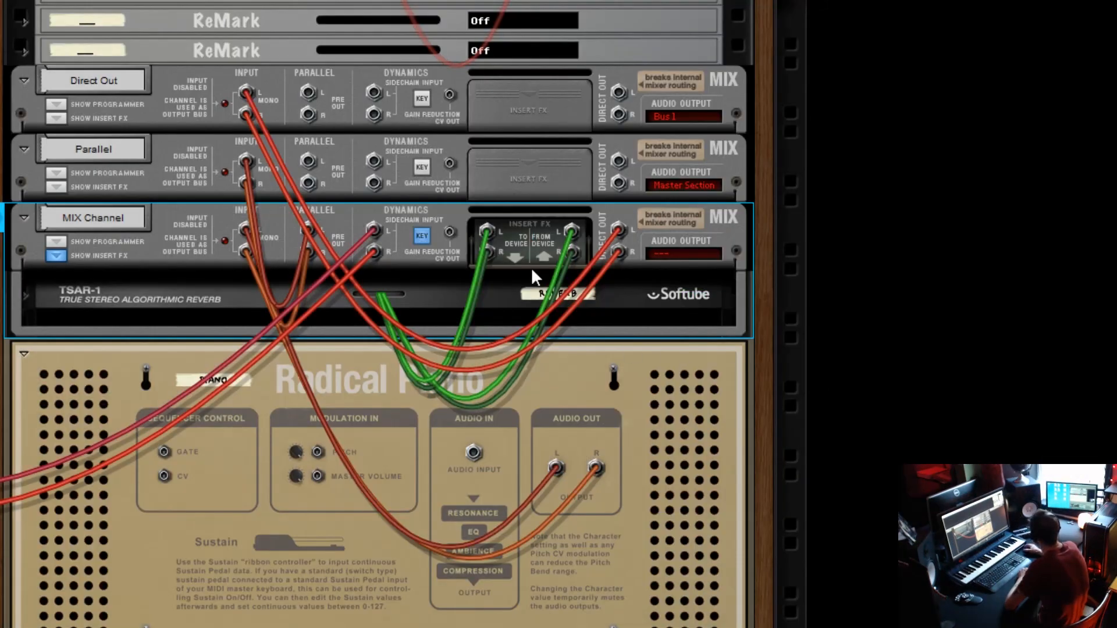
{"action": "left_click", "coordinate": [446, 245]}
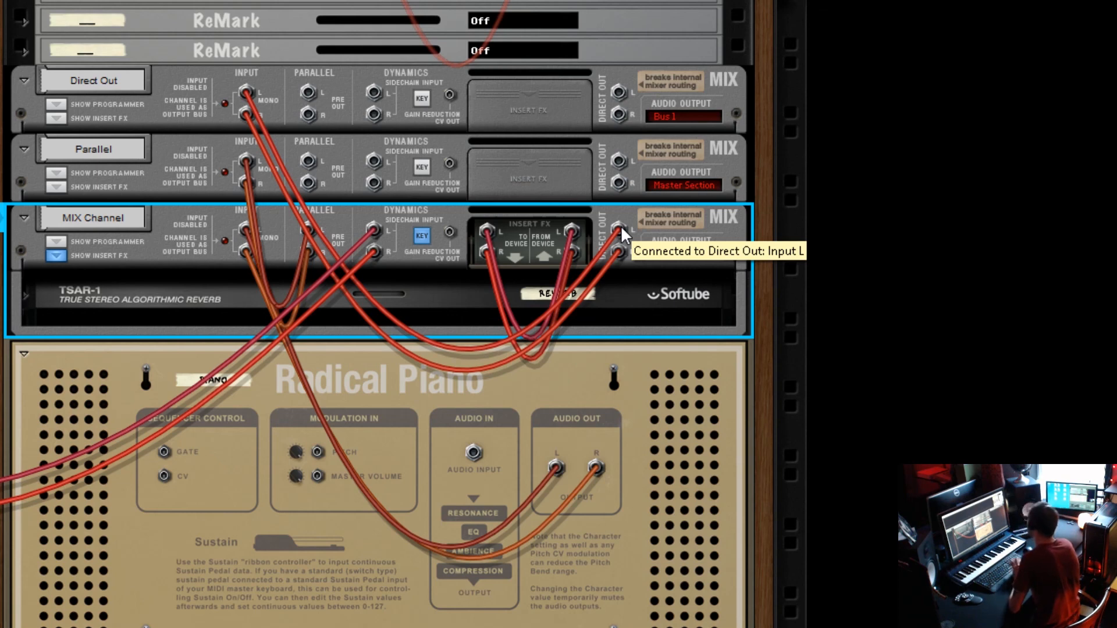
Show the MIX Channel's programmer on the back of the rack and select the Parallel channel device
{"action": "left_click", "coordinate": [60, 243]}
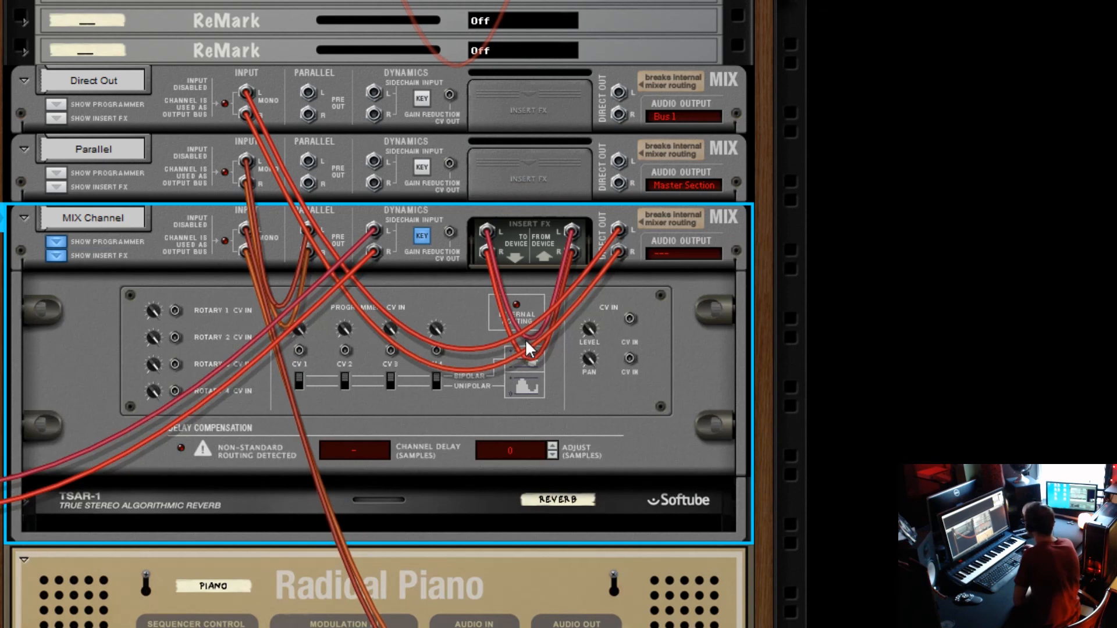
{"action": "left_click", "coordinate": [667, 166]}
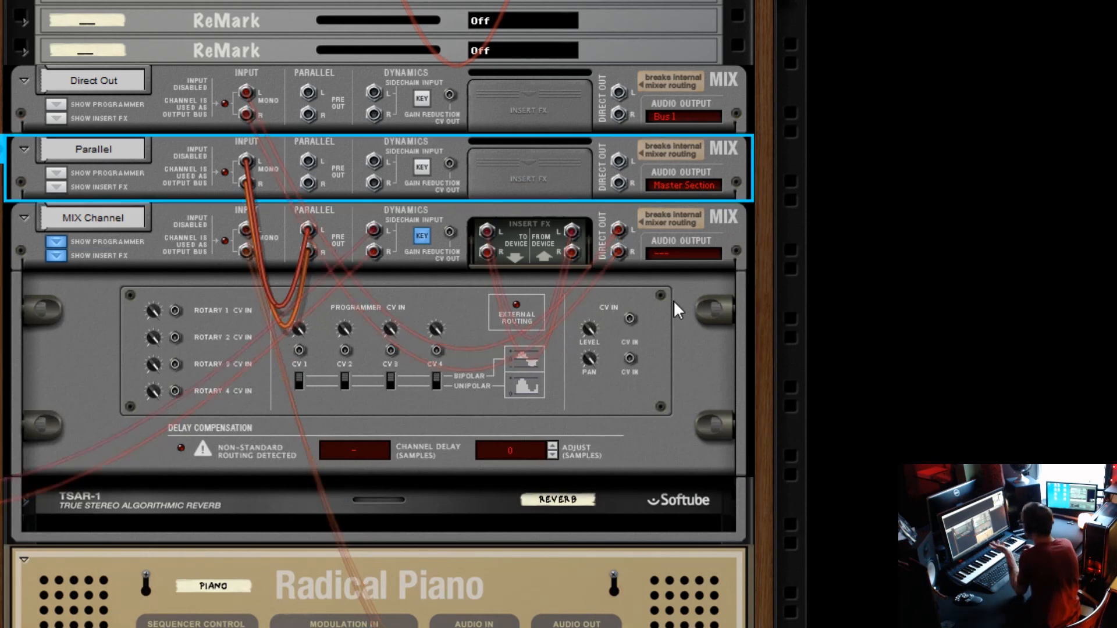